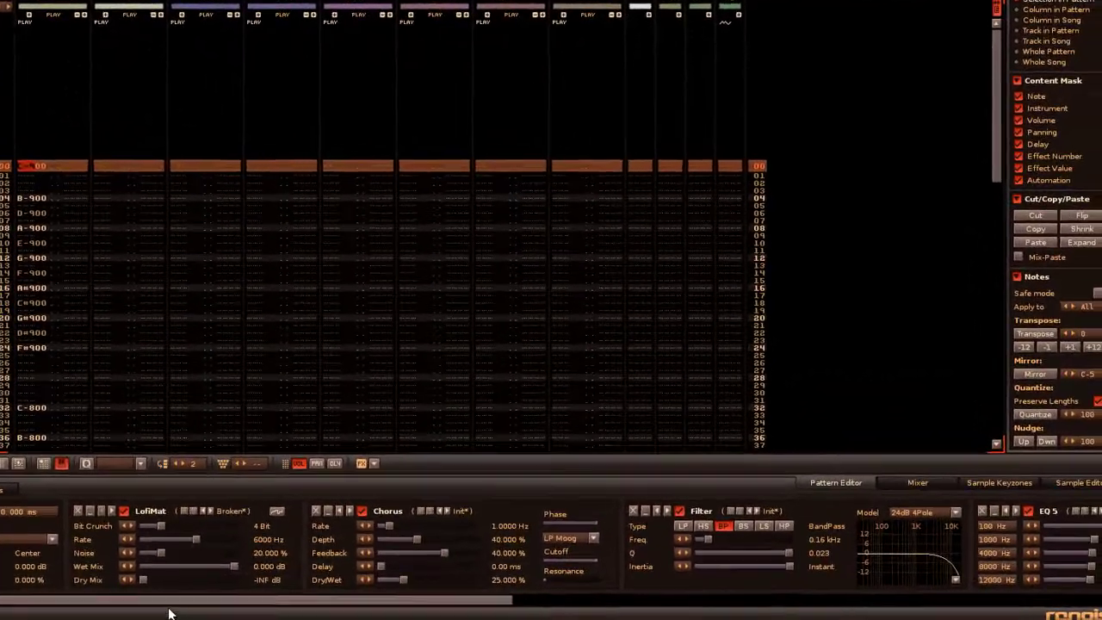
# Scroll the DSP chain right to reveal the Filter and Multiband Send devices.
pyautogui.moveTo(170, 602); pyautogui.dragTo(852, 600)
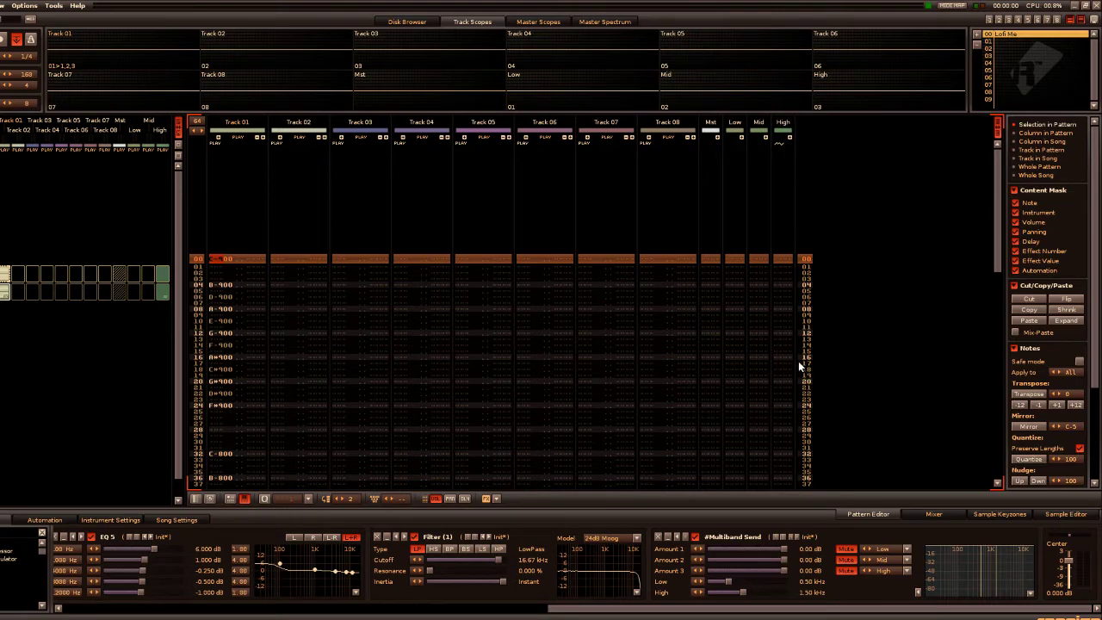
# Play the song, soloing the Low, Mid, then High bands in turn, and stop playback.
pyautogui.press('space')
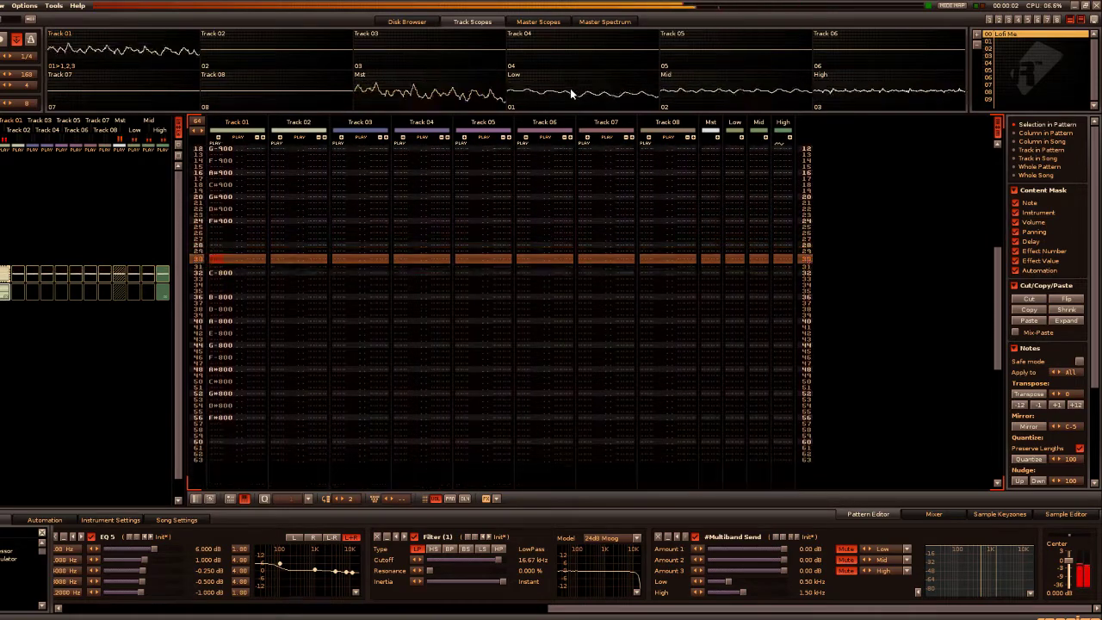
pyautogui.rightClick(570, 88)
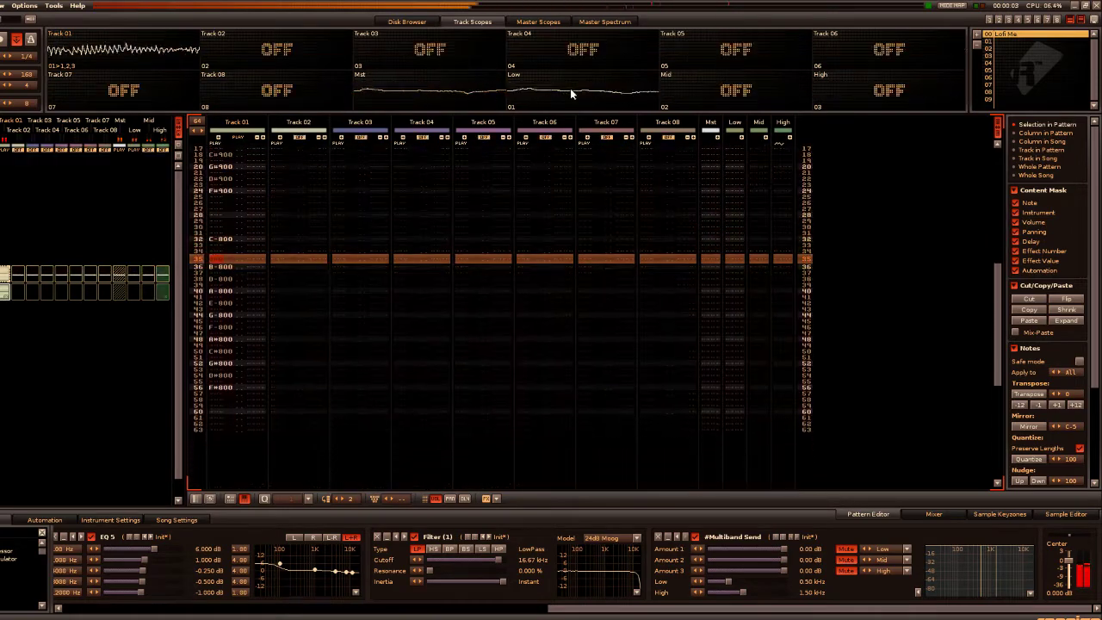
pyautogui.rightClick(745, 95)
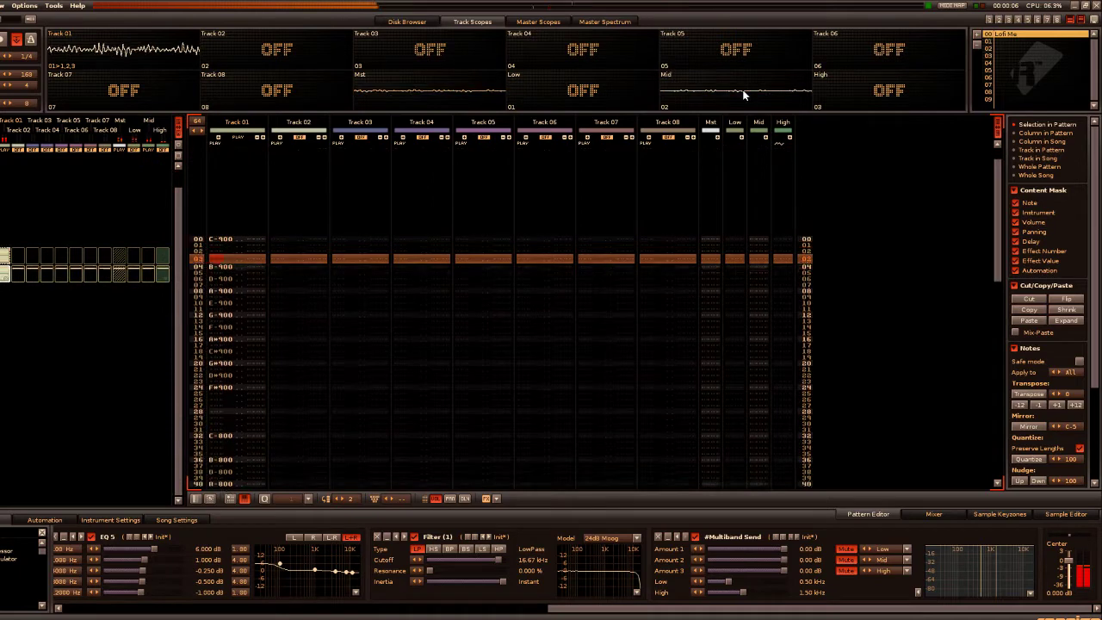
pyautogui.rightClick(867, 92)
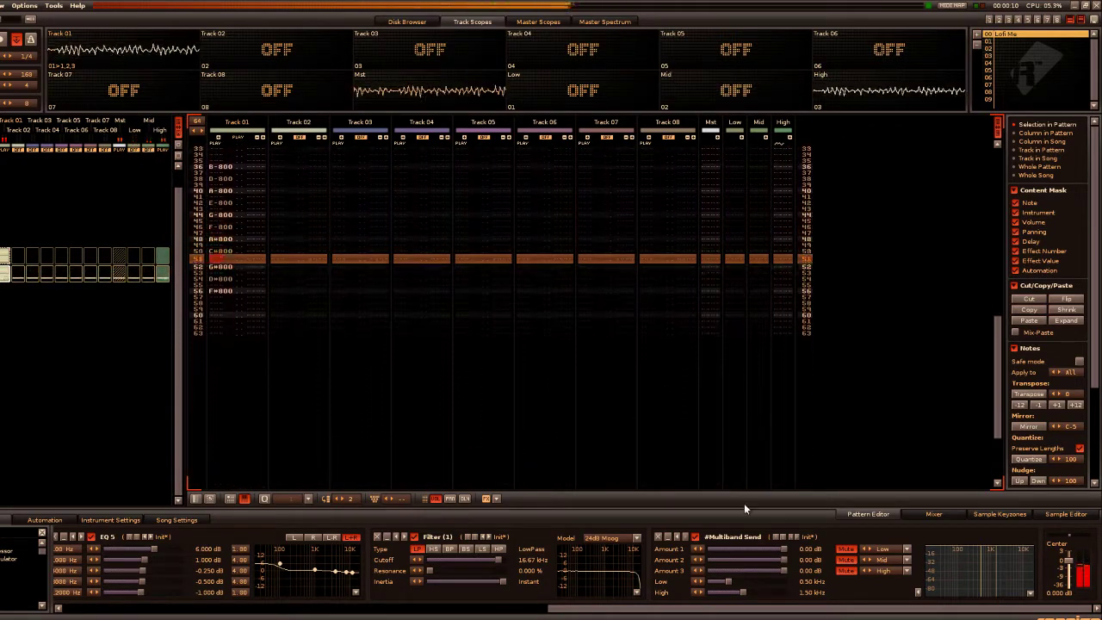
pyautogui.press('space')
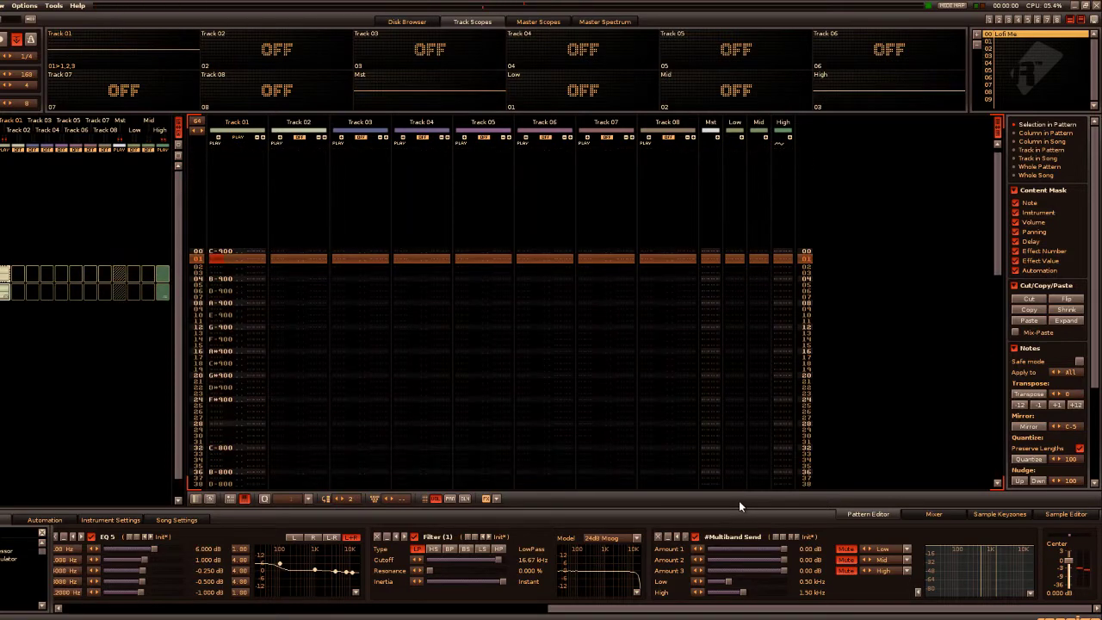
# Enable the High track's Gainer and bandpass Filter devices.
pyautogui.click(820, 79)
pyautogui.click(575, 536)
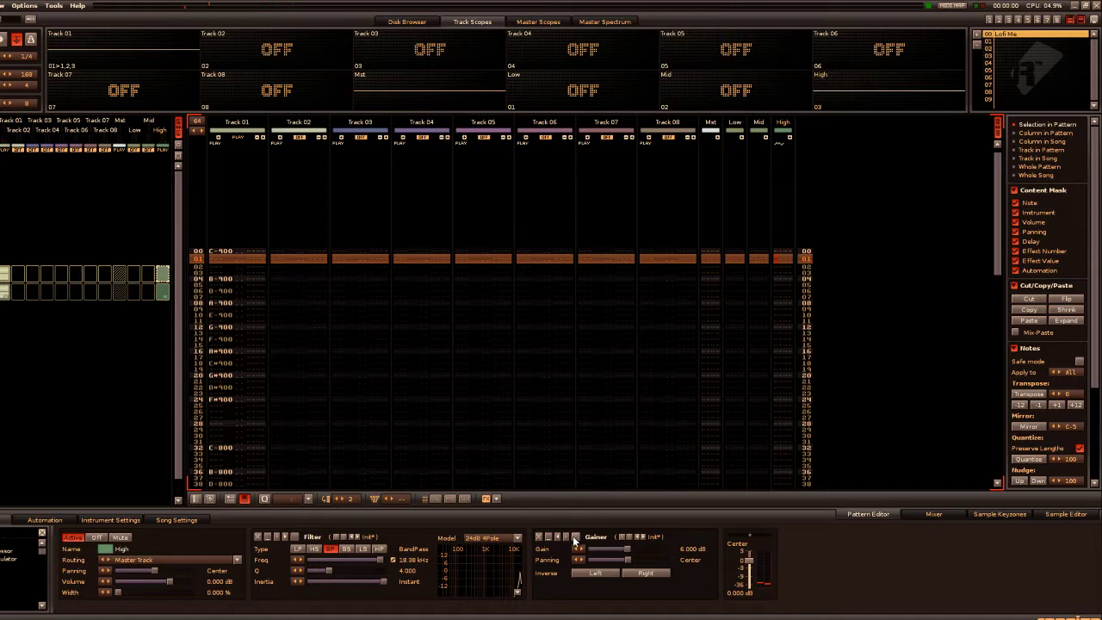
pyautogui.click(295, 537)
# Play the song while checking the High track's automation envelope, then stop.
pyautogui.press('space')
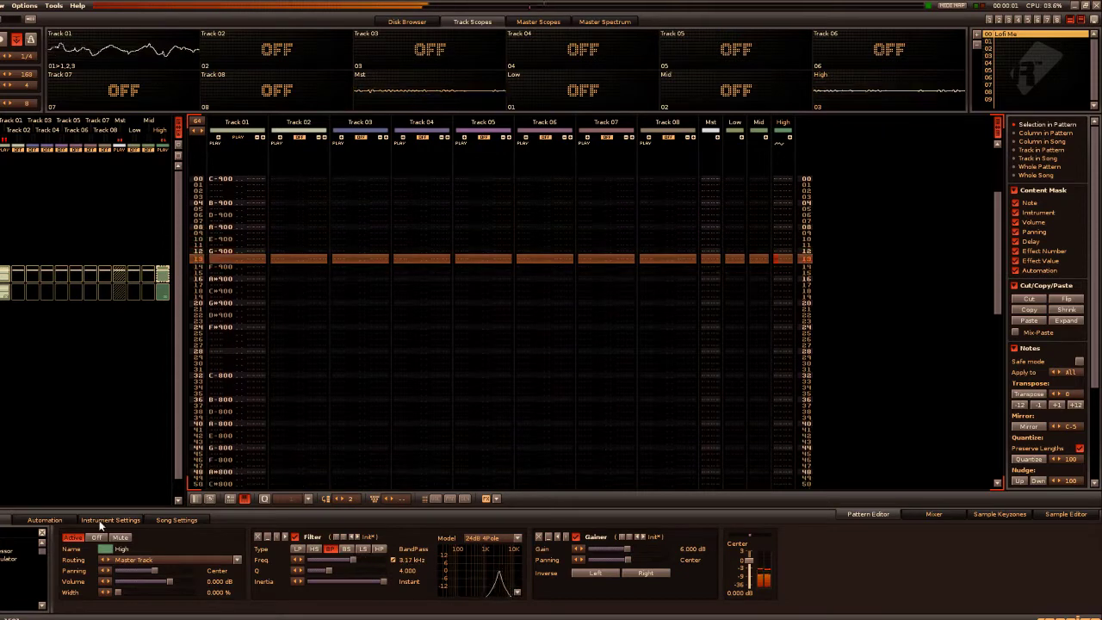
pyautogui.click(44, 520)
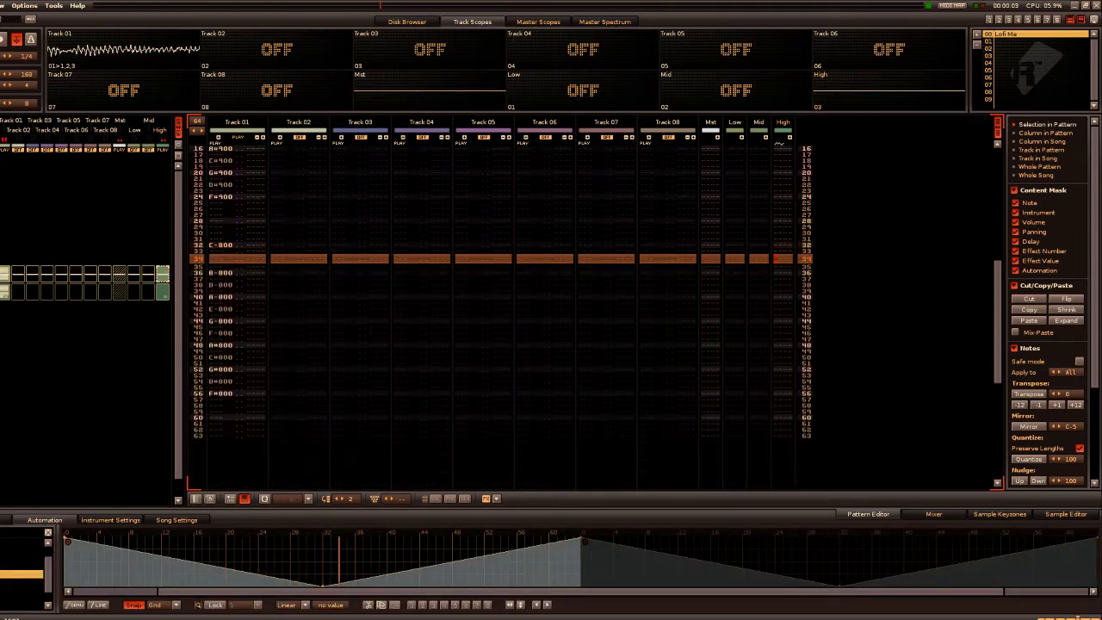
pyautogui.click(44, 520)
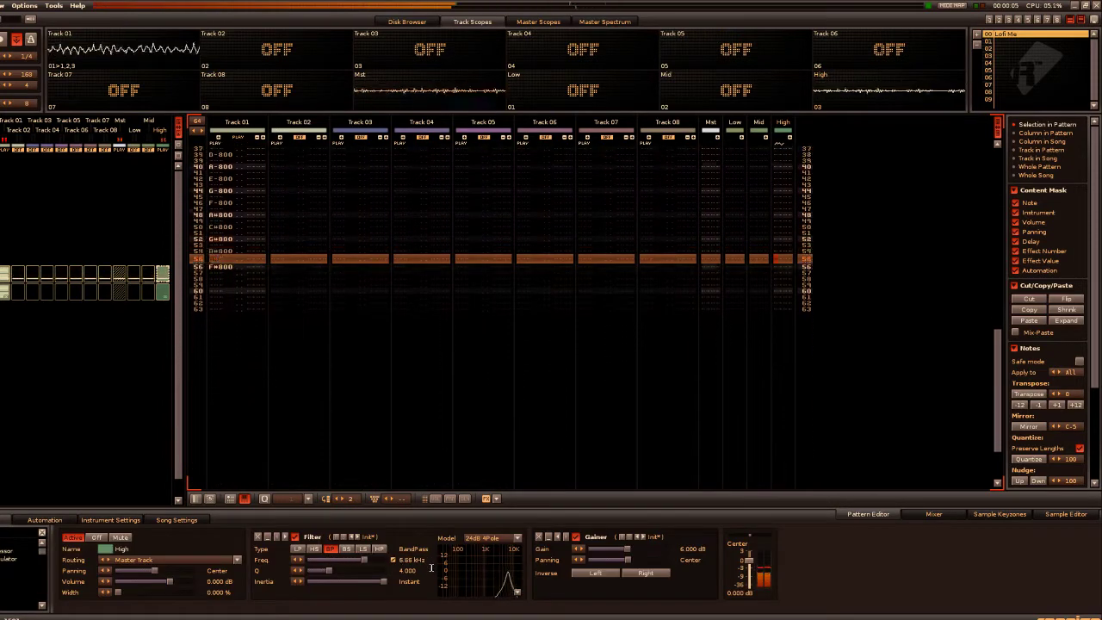
pyautogui.press('space')
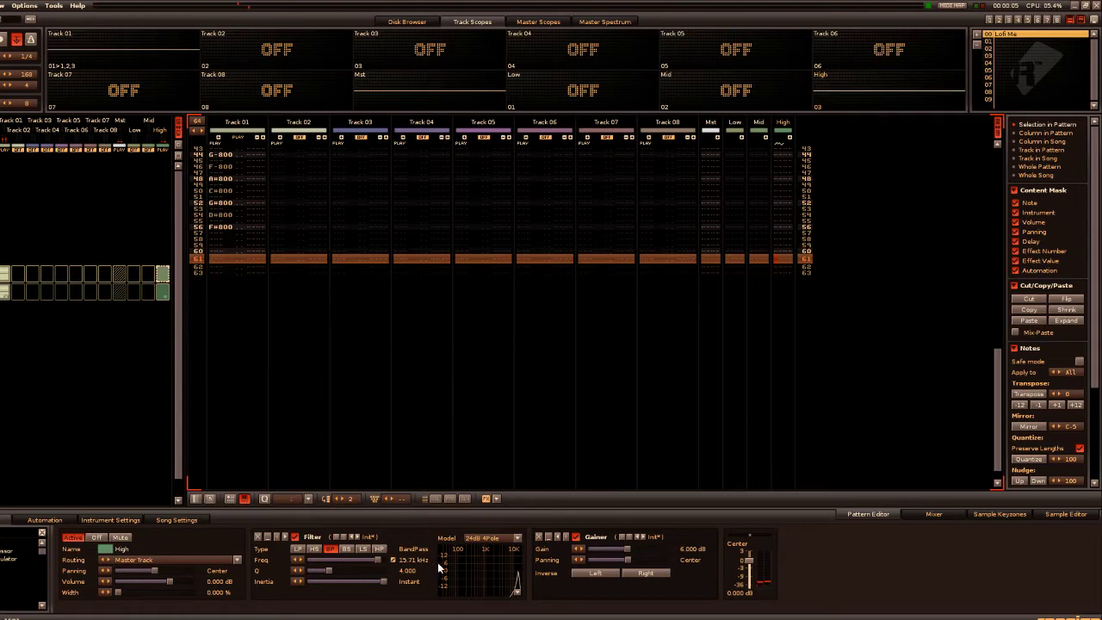
# Turn on the Mid track's Gainer (-6 dB) and LofiMat (3 Bit) devices, then start playback.
pyautogui.click(723, 100)
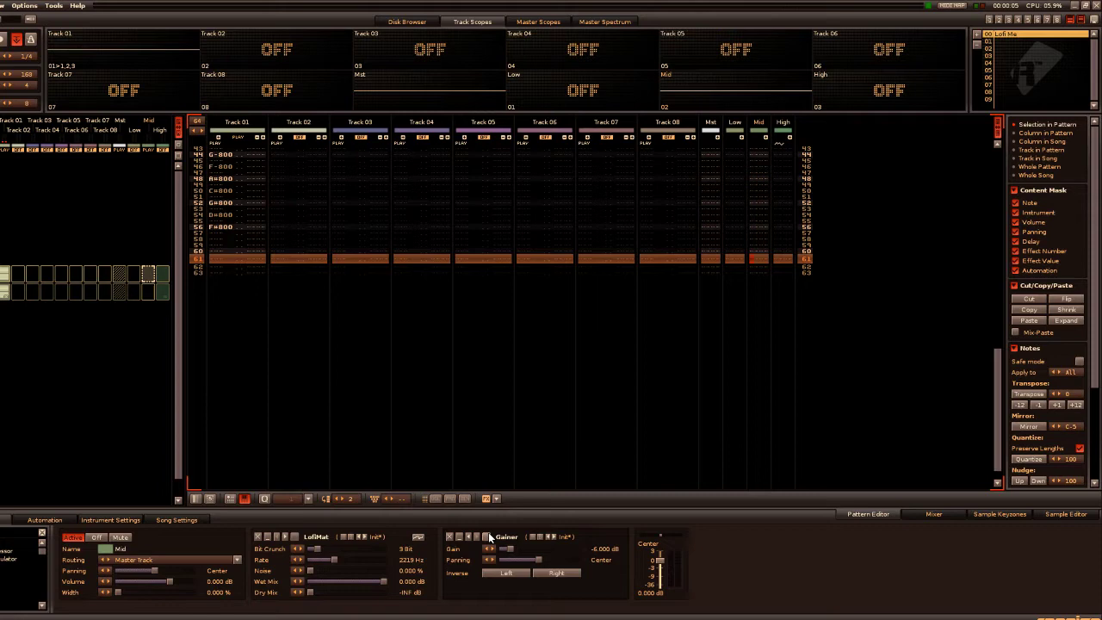
pyautogui.click(486, 536)
pyautogui.click(294, 536)
pyautogui.press('space')
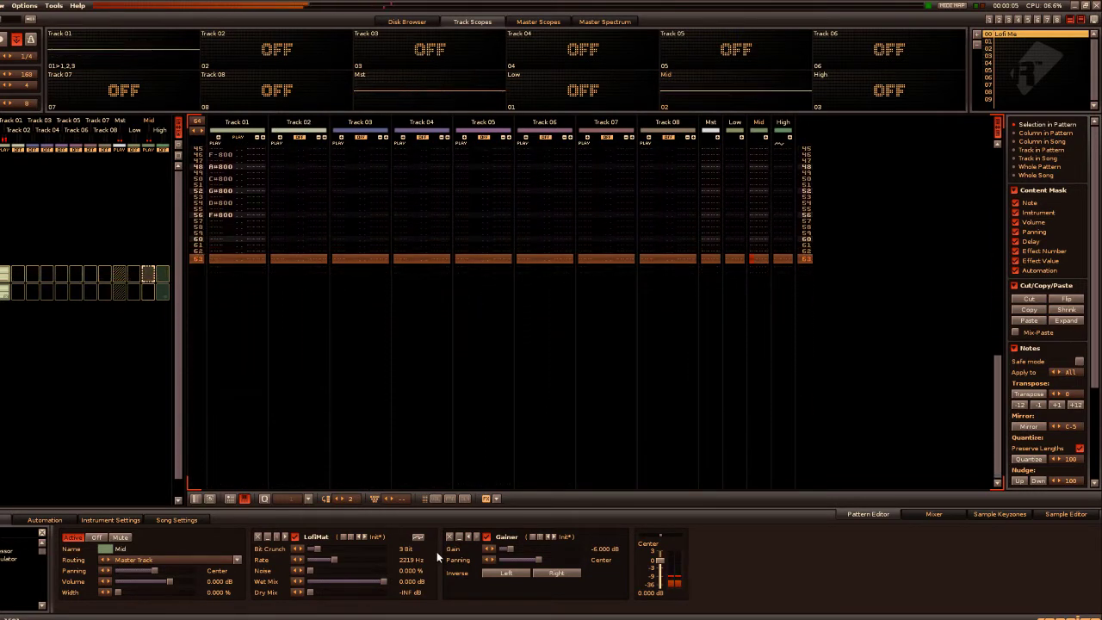
# Select the Low track, unmute all tracks, and play the full mix.
pyautogui.click(518, 74)
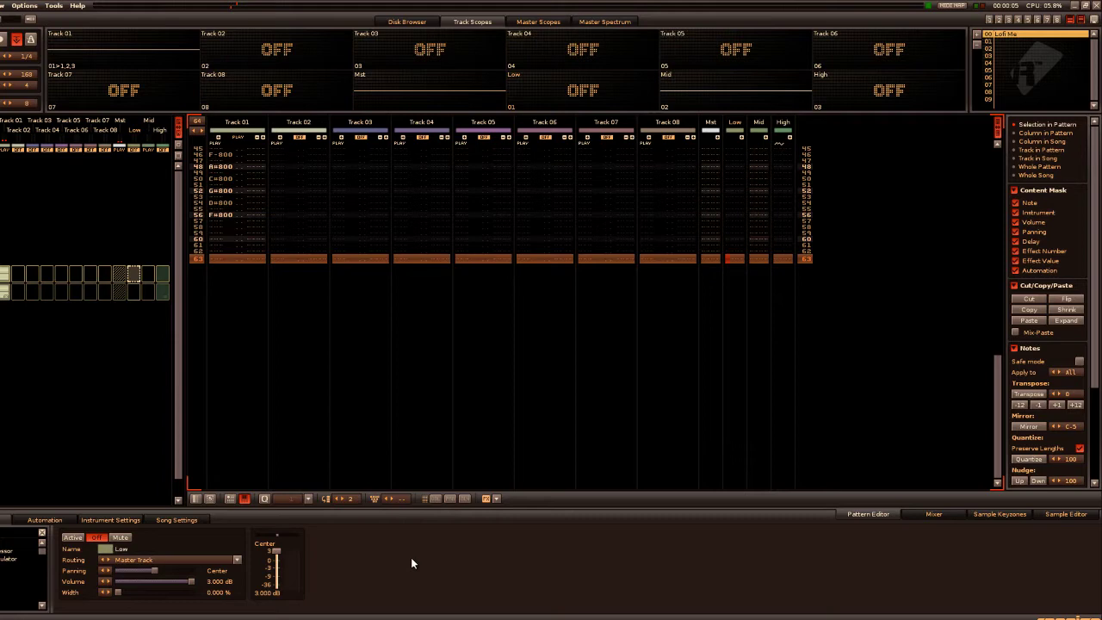
pyautogui.rightClick(705, 95)
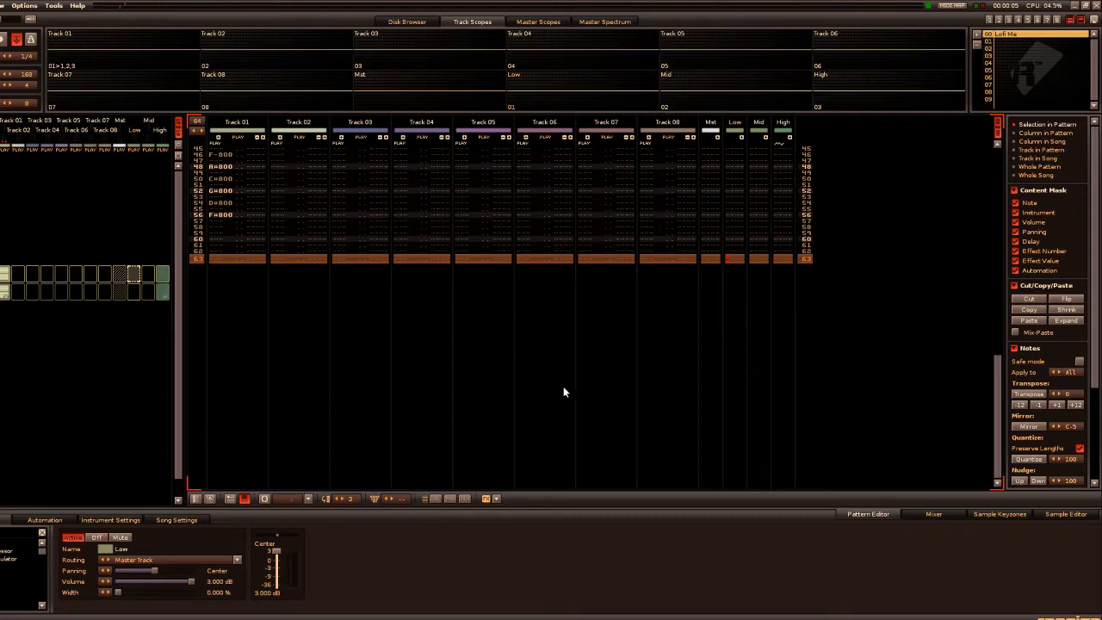
pyautogui.press('space')
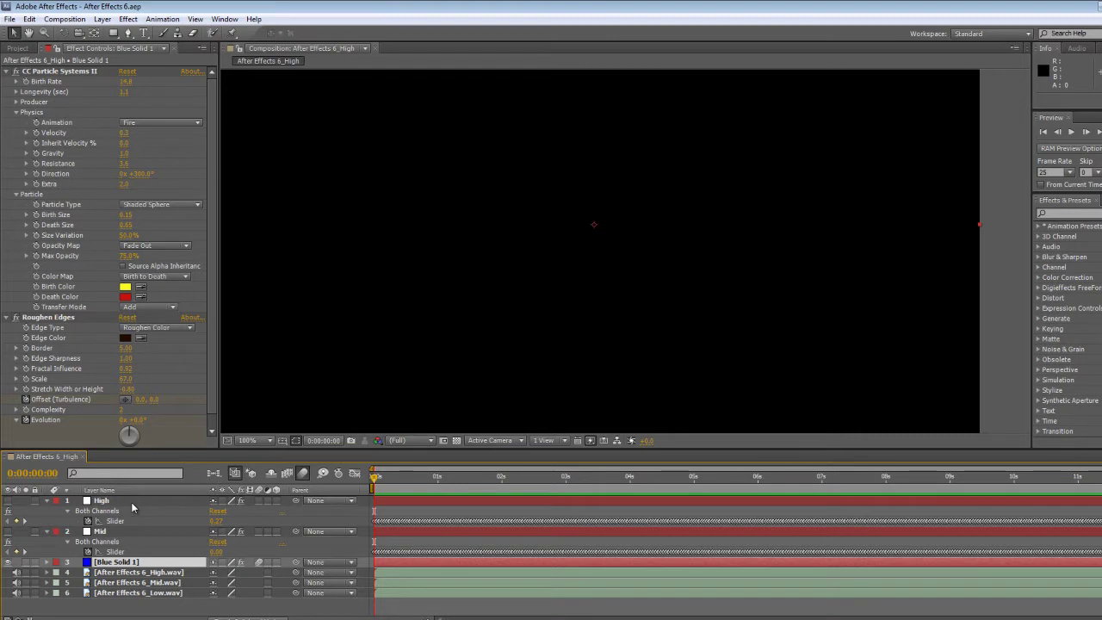
# RAM-preview the fire composition and stop it at 0:00:07:19.
pyautogui.press('space')
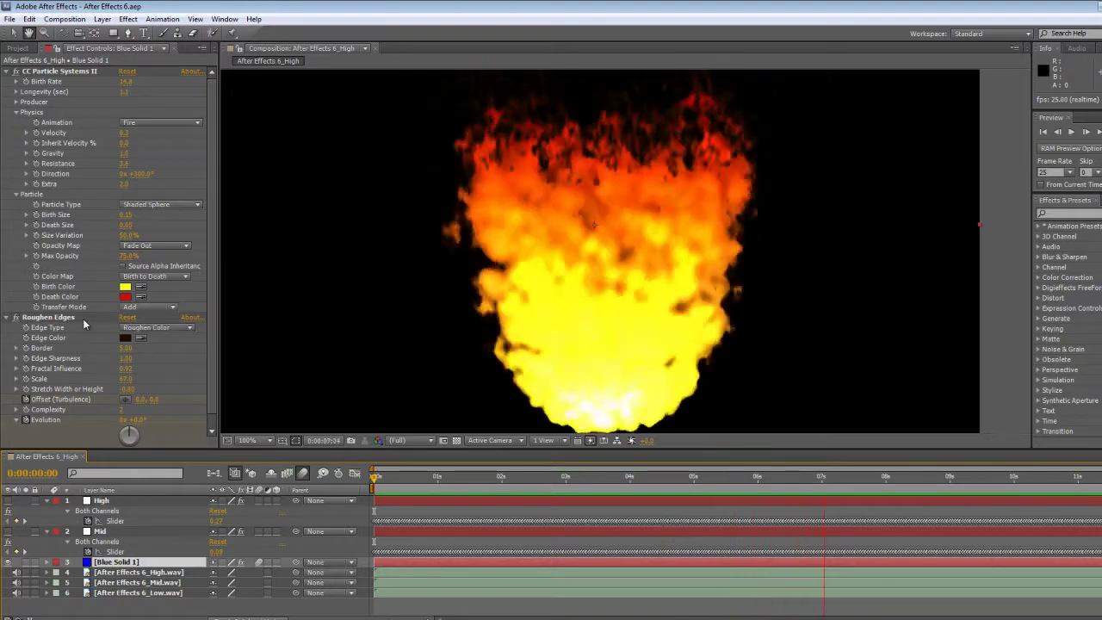
pyautogui.press('space')
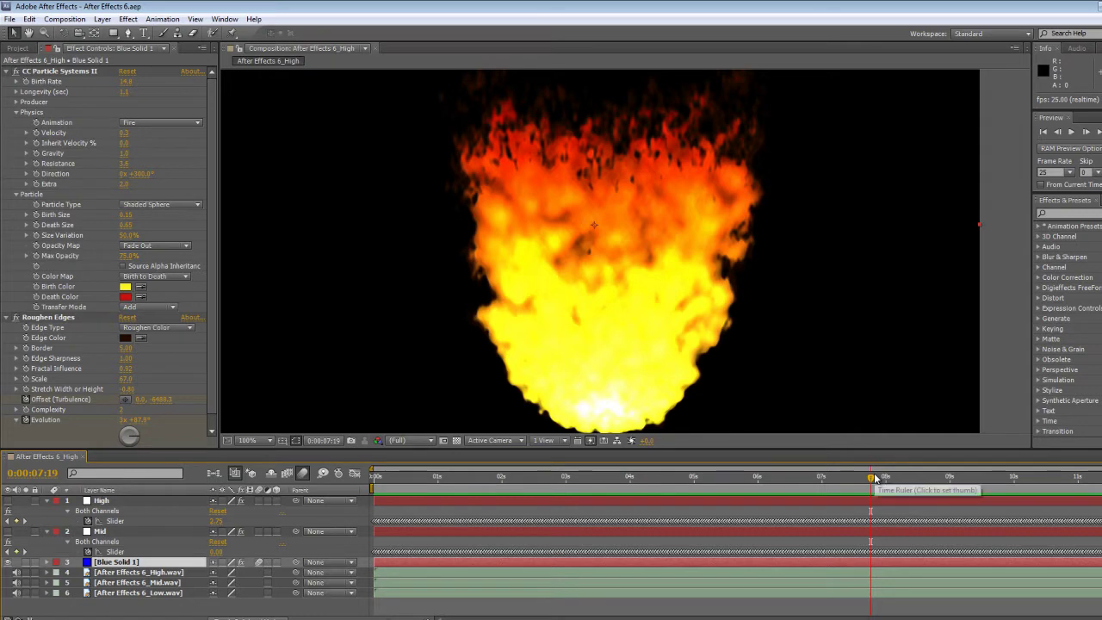
# Drag the current-time indicator back to 0:00:00:00.
pyautogui.moveTo(853, 485); pyautogui.dragTo(360, 502)
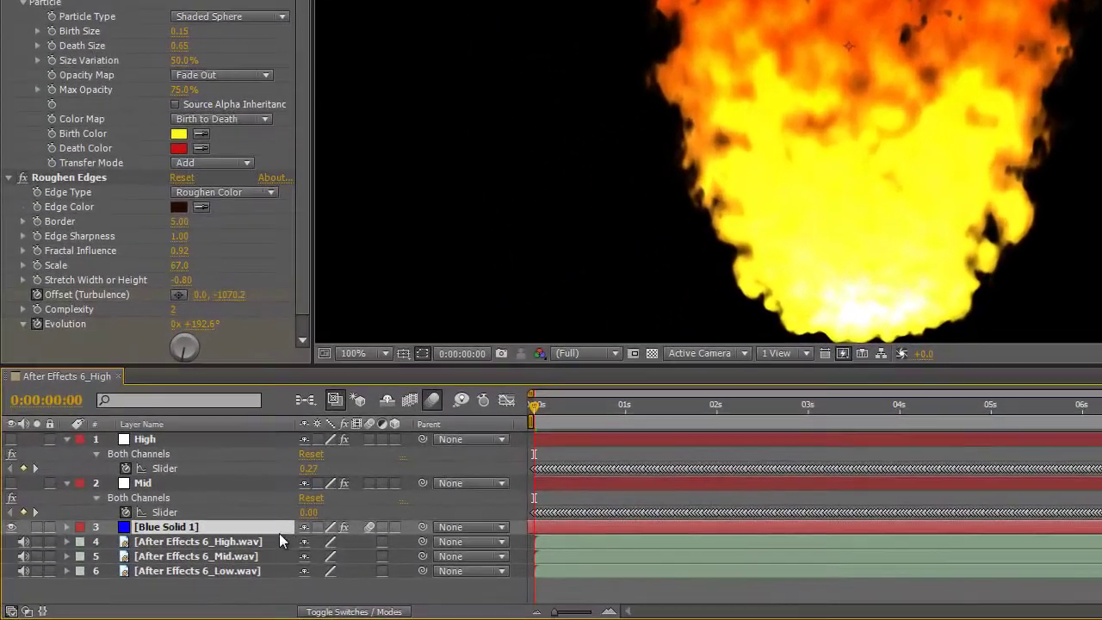
# Set Birth Rate's expression to thisComp.layer("Mid").effect("Both Channels")("Slider")*2 and scrub to check.
pyautogui.click(65, 527)
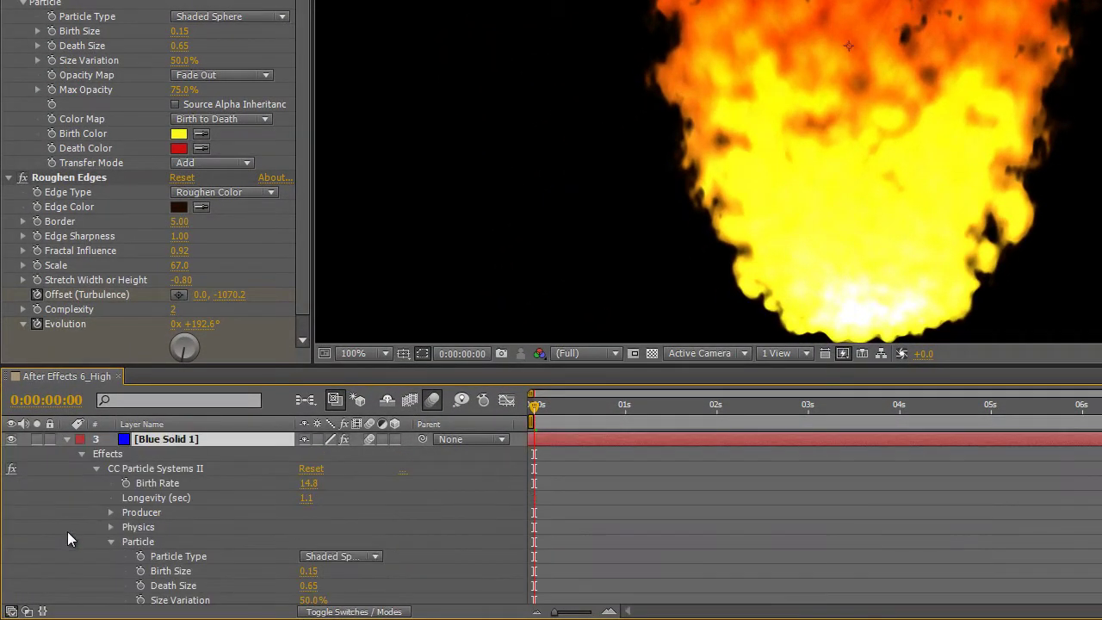
pyautogui.scroll(2, 510, 496)
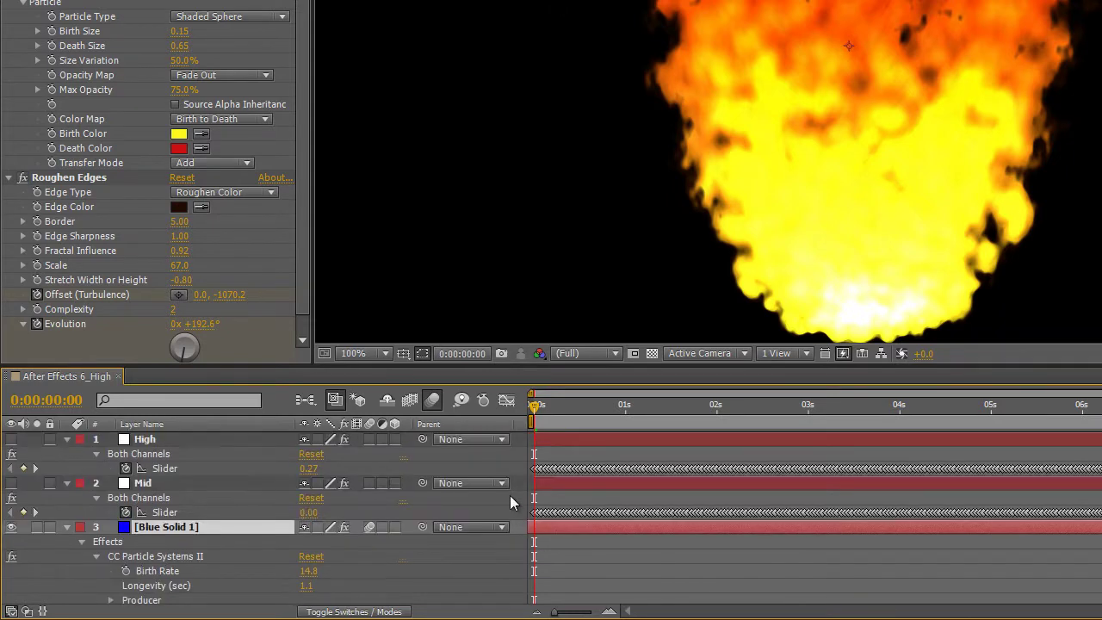
pyautogui.keyDown('alt'); pyautogui.click(128, 570); pyautogui.keyUp('alt')
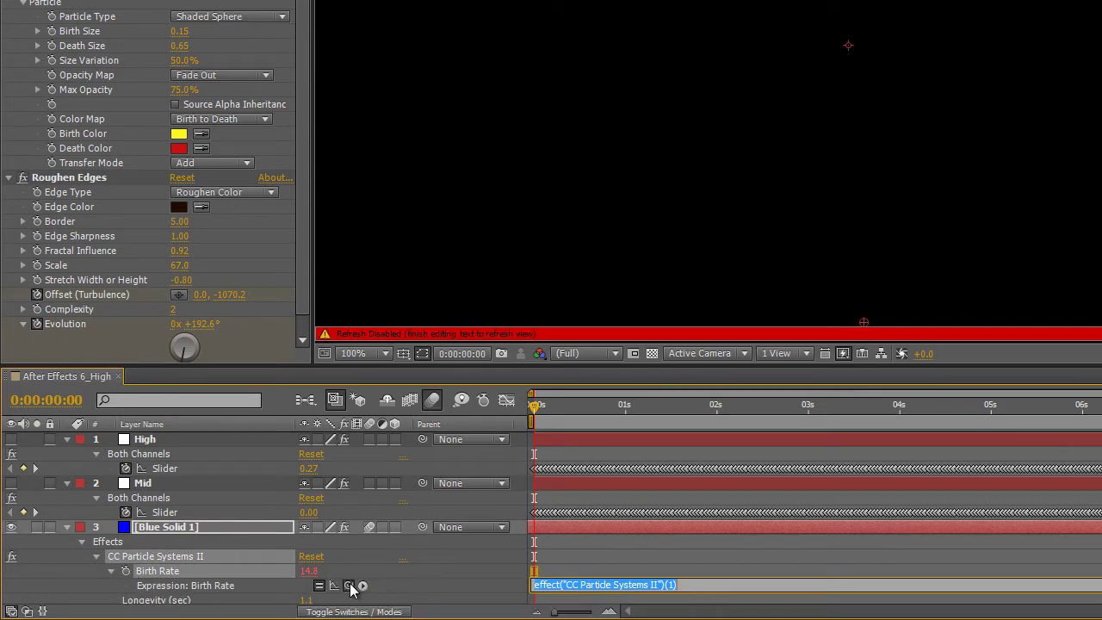
pyautogui.moveTo(349, 586); pyautogui.dragTo(183, 514)
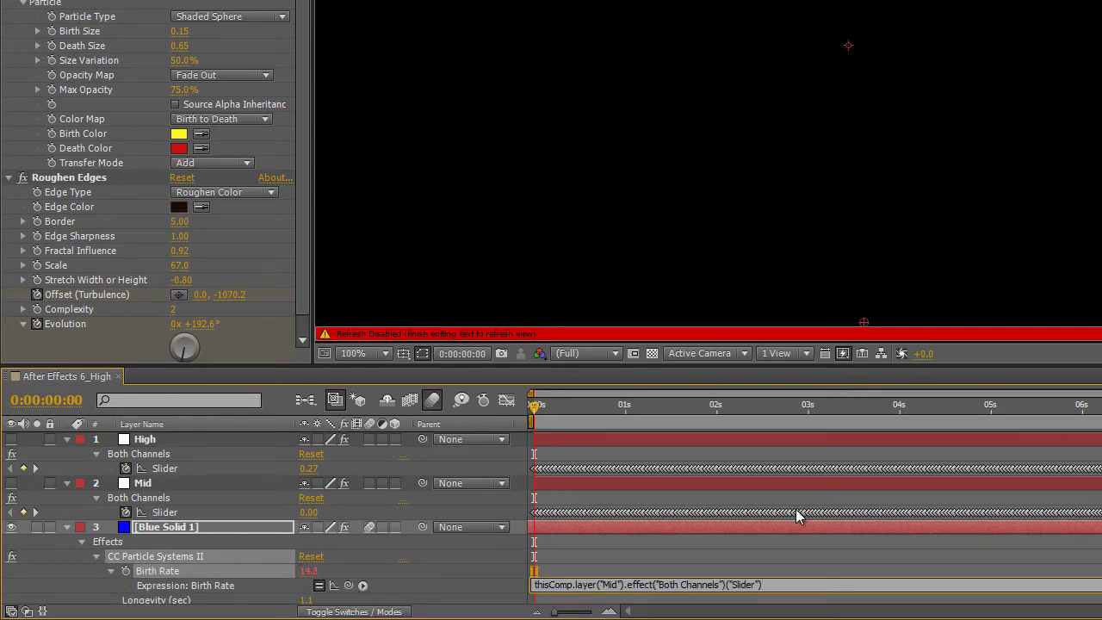
pyautogui.moveTo(796, 515)
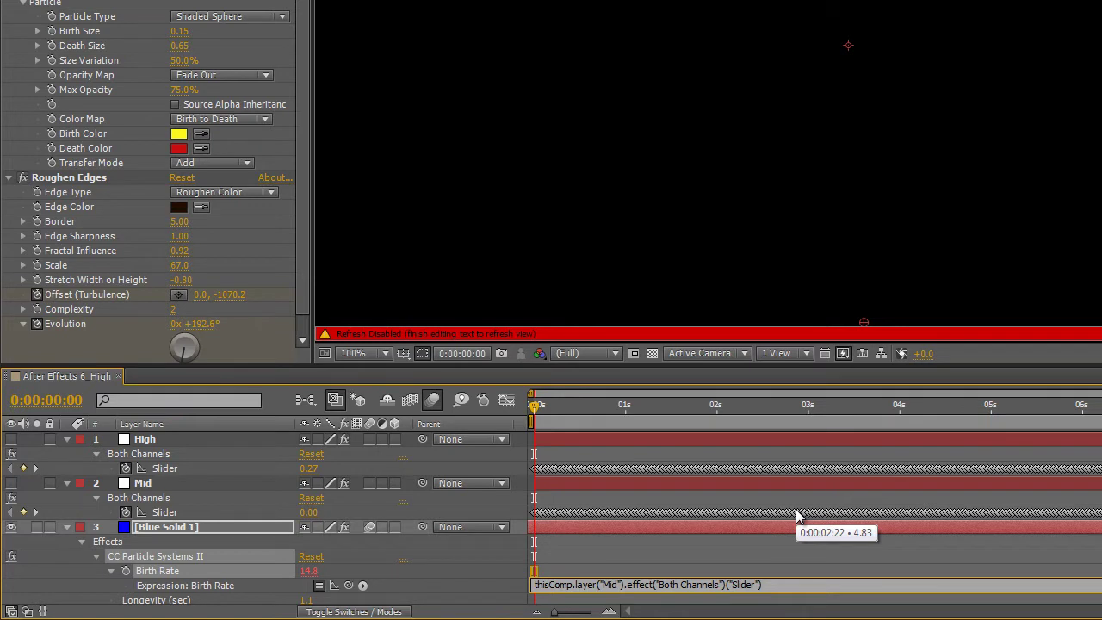
pyautogui.write('*2')
pyautogui.click(815, 405)
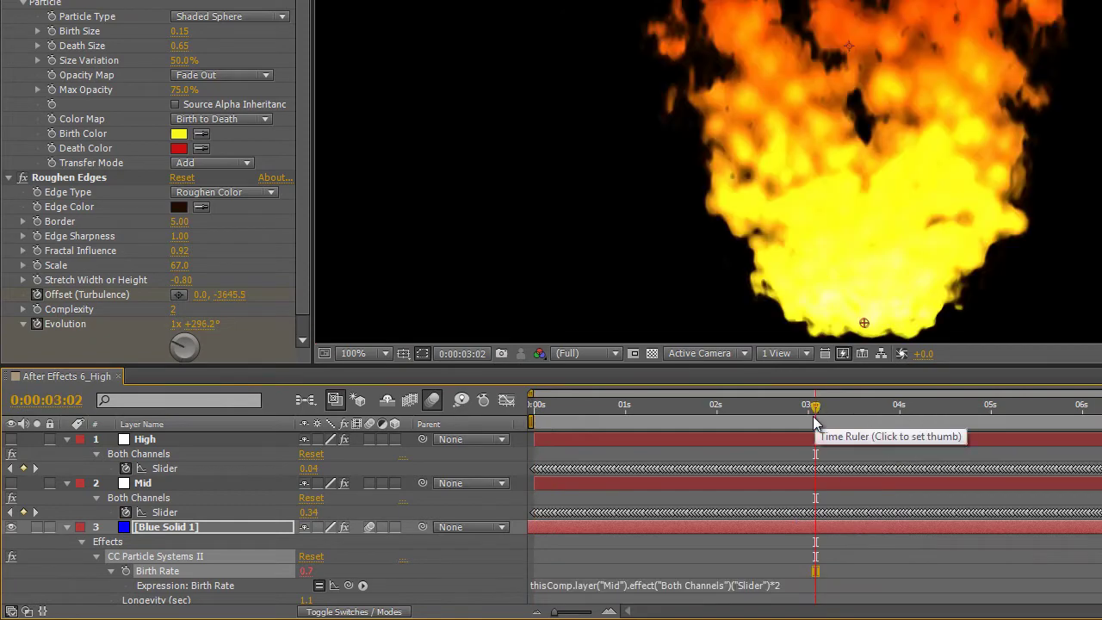
pyautogui.moveTo(812, 416); pyautogui.dragTo(855, 432)
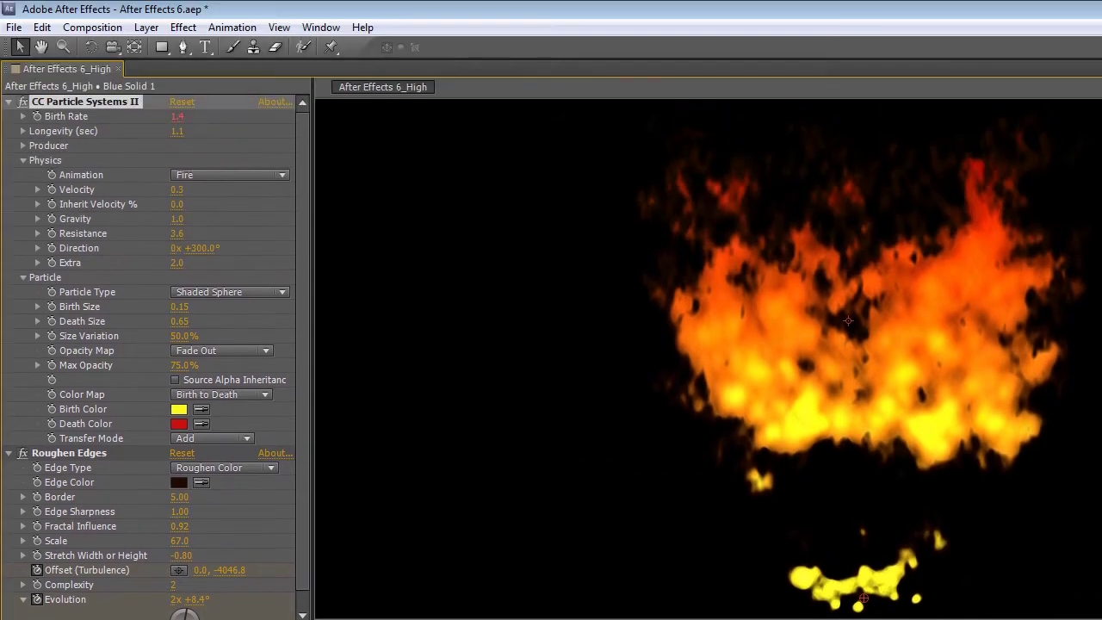
# Link the Physics Velocity expression to the High layer's Both Channels Slider.
pyautogui.press('`')
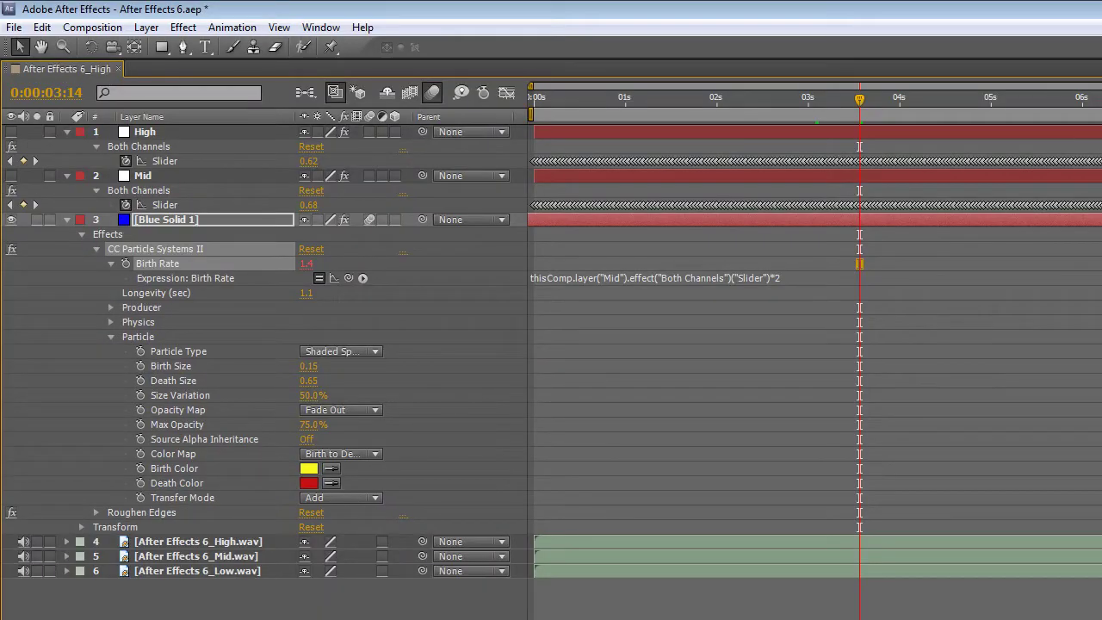
pyautogui.click(110, 336)
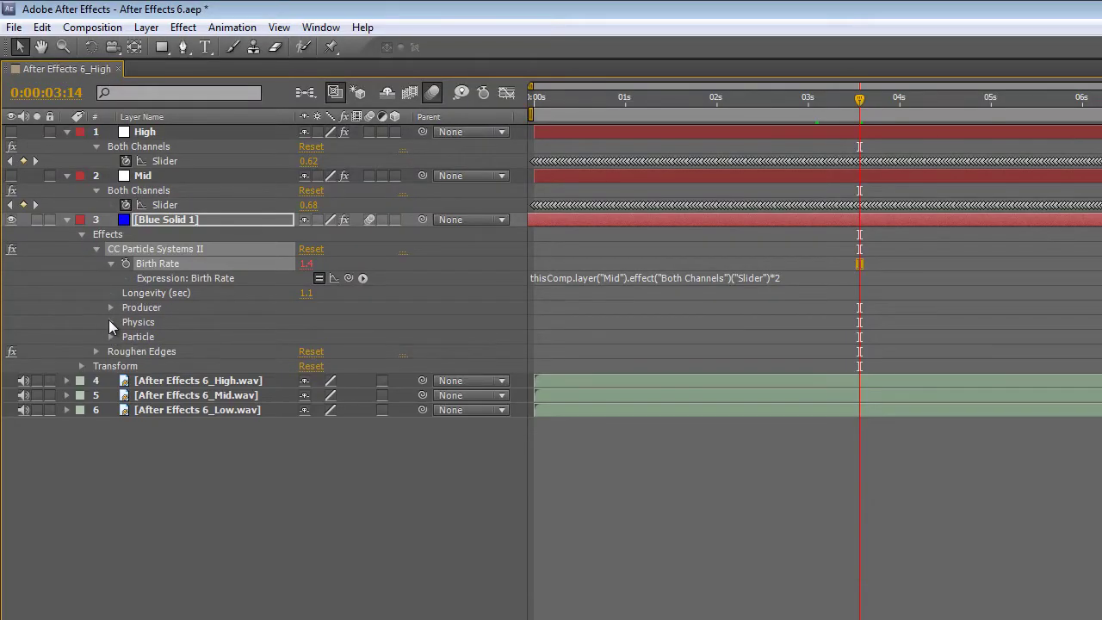
pyautogui.click(110, 321)
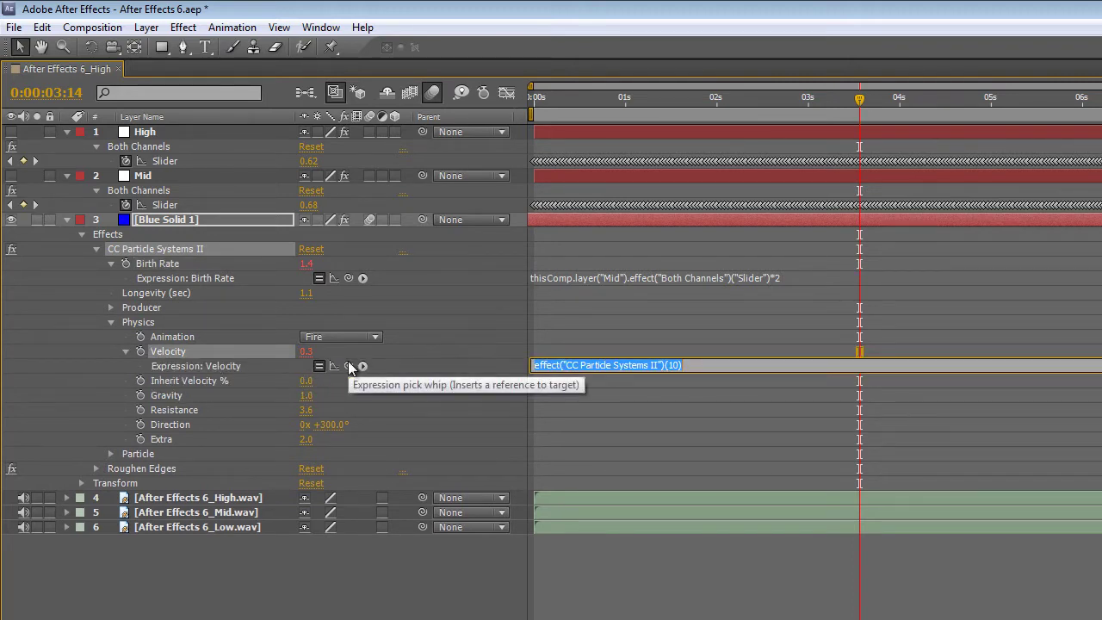
pyautogui.moveTo(349, 365); pyautogui.dragTo(172, 161)
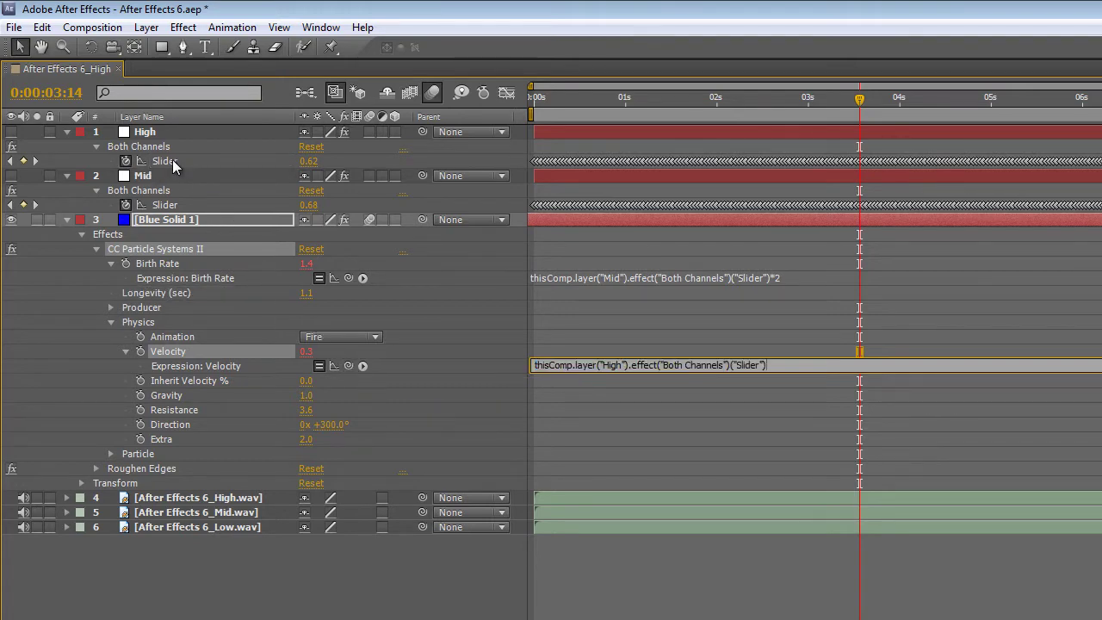
pyautogui.click(618, 95)
pyautogui.press('`')
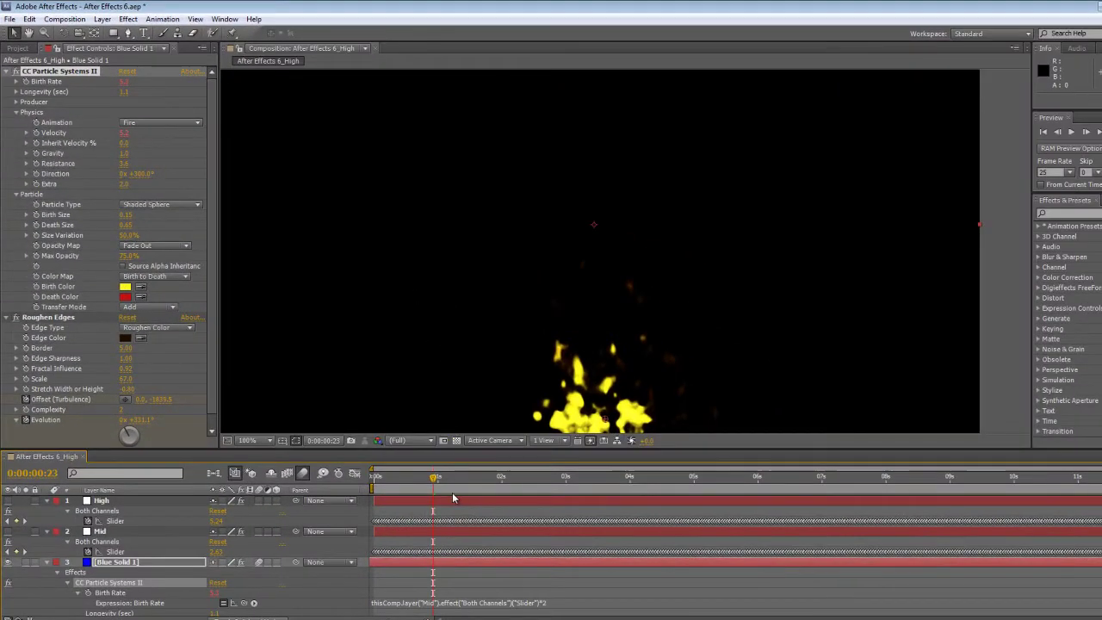
# Scrub the time indicator forward to preview the fire at a later frame.
pyautogui.moveTo(435, 478); pyautogui.dragTo(964, 476)
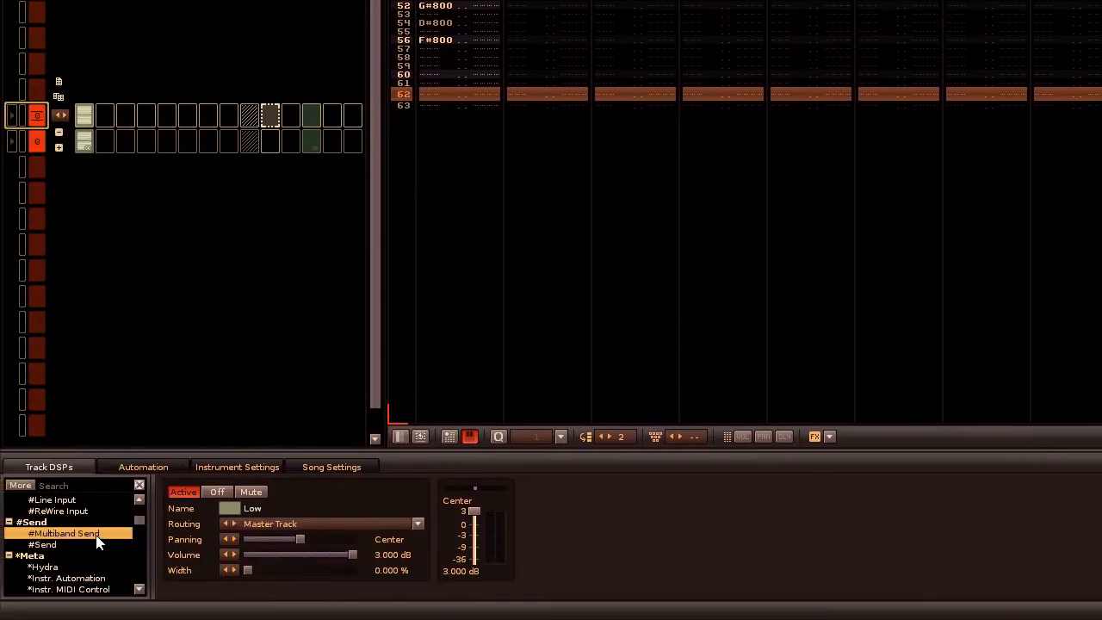
# Add a #Multiband Send device to the Low track from the Track DSPs list.
pyautogui.doubleClick(98, 541)
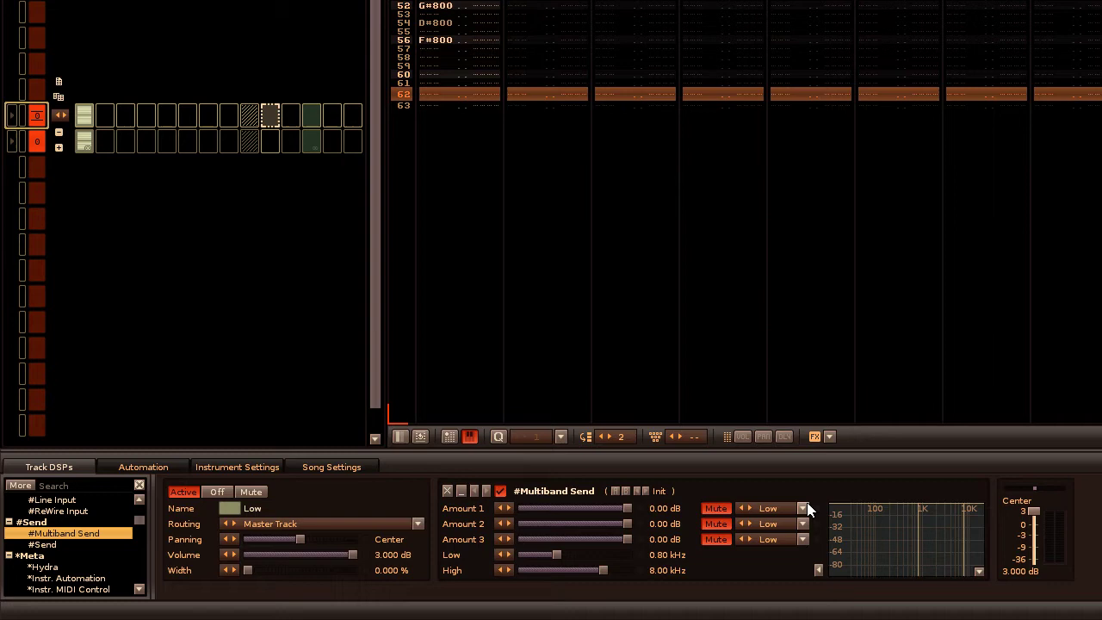
# Route the three bands to Low 1, Low 1 and Low 2, and lower the low crossover to 0.15 kHz.
pyautogui.click(804, 507)
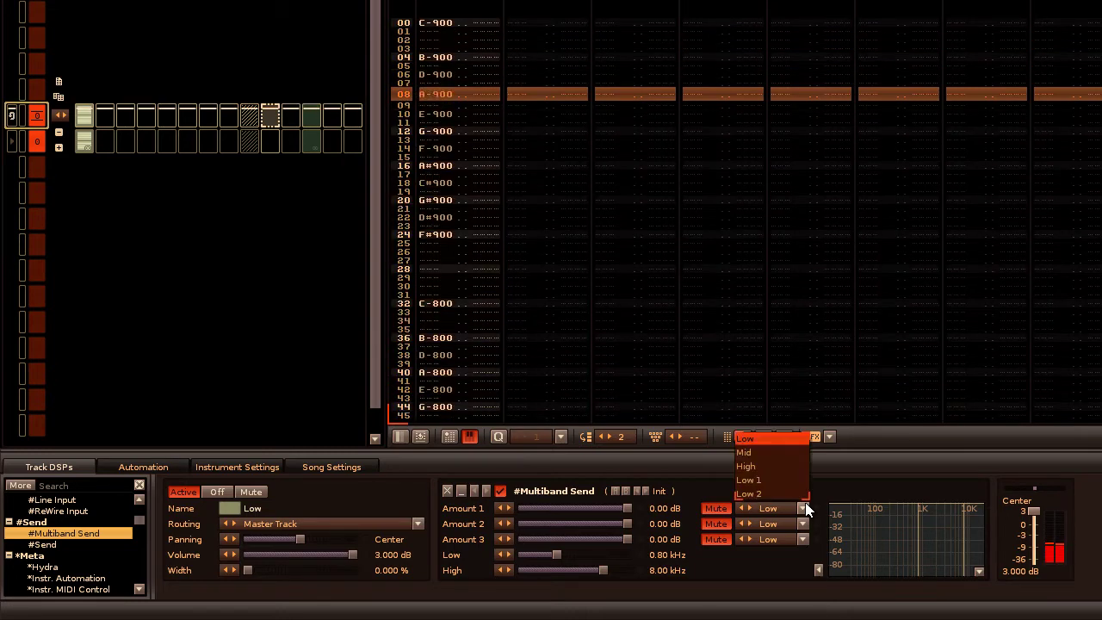
pyautogui.click(769, 478)
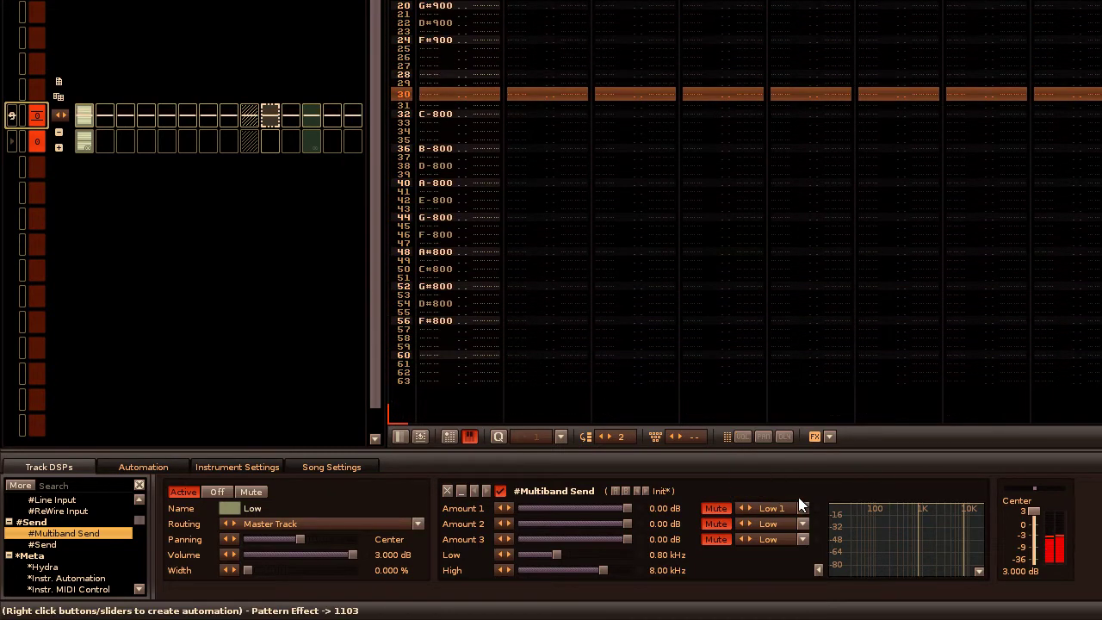
pyautogui.click(803, 524)
pyautogui.click(779, 496)
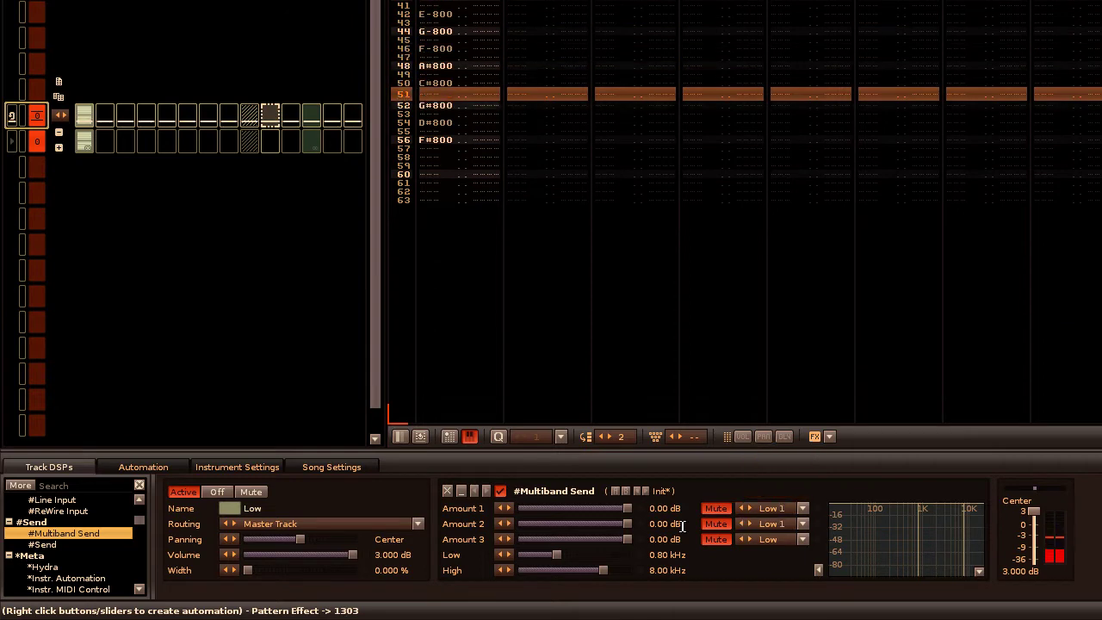
pyautogui.click(802, 540)
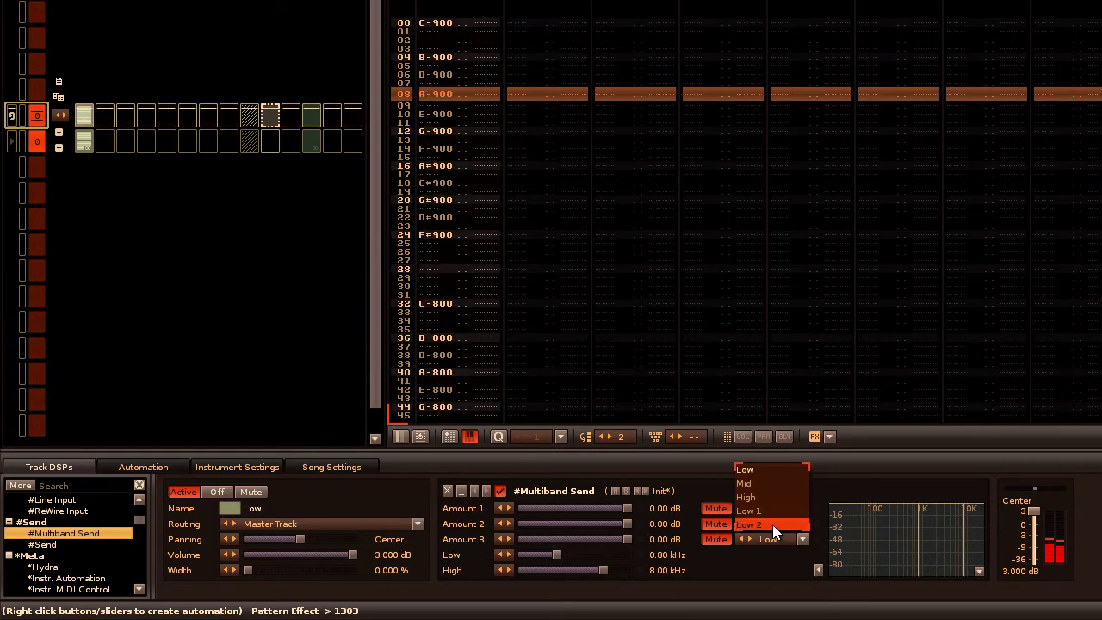
pyautogui.click(772, 524)
pyautogui.moveTo(570, 559); pyautogui.dragTo(534, 570)
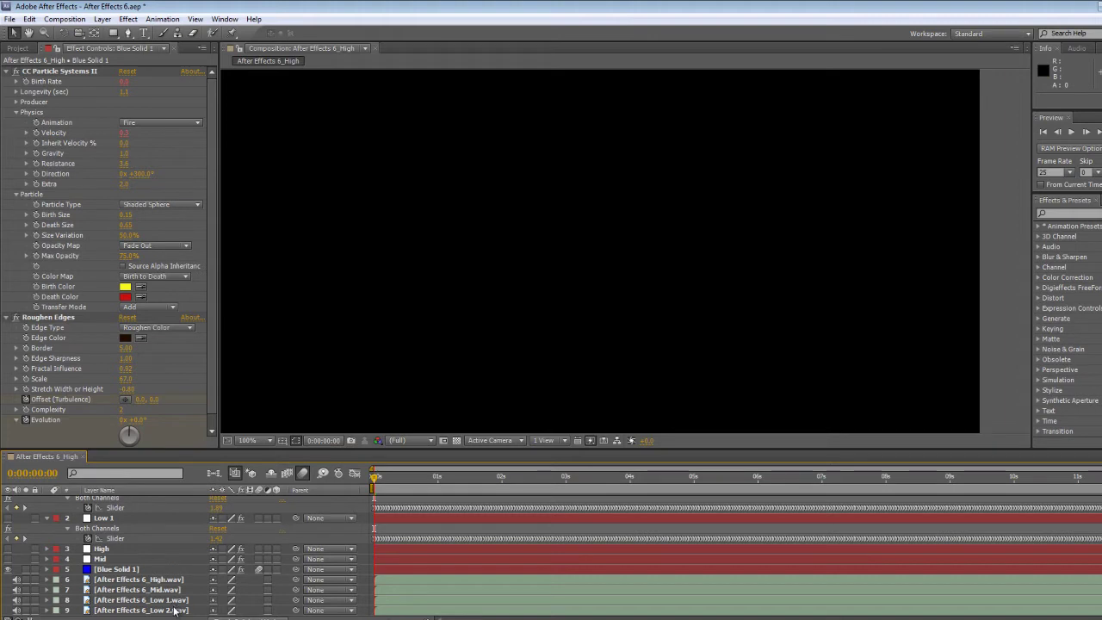
# Scroll the timeline layer list up to show the new Low 2 and Low 1 amplitude layers.
pyautogui.scroll(1, 174, 608)
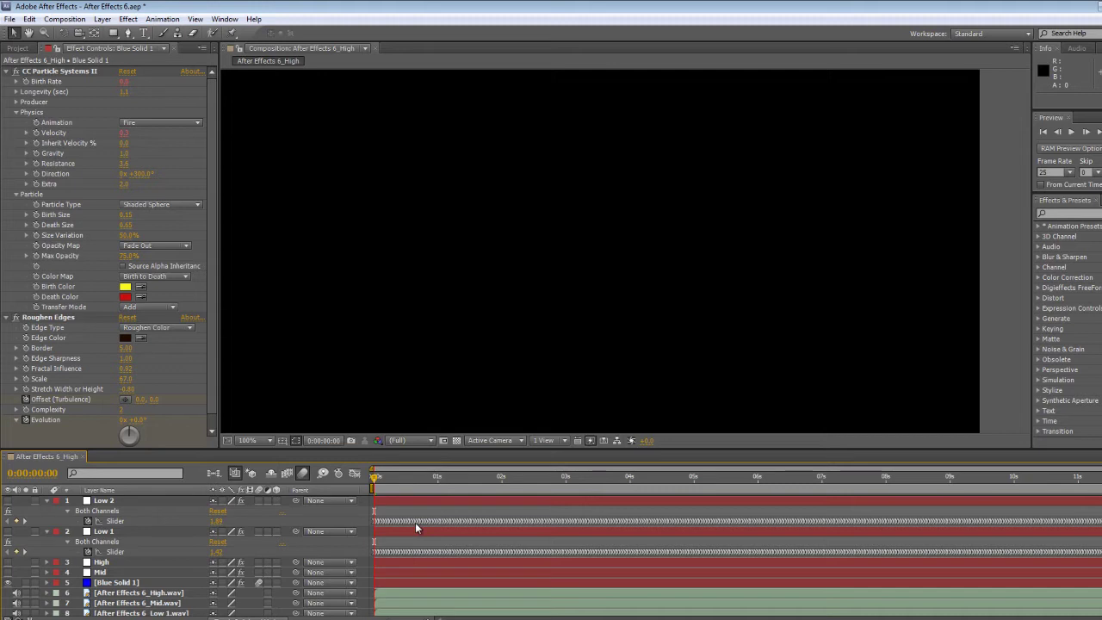
# View the Low 2 and Low 1 slider curves in the Graph Editor with the Timeline maximized.
pyautogui.click(138, 520)
pyautogui.click(354, 473)
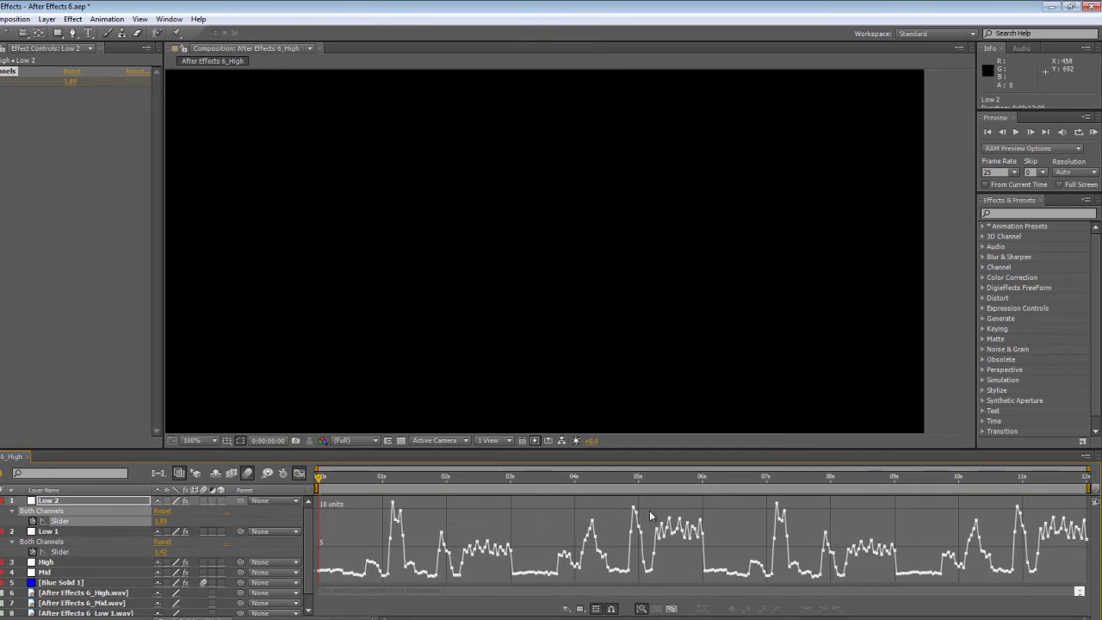
pyautogui.click(139, 552)
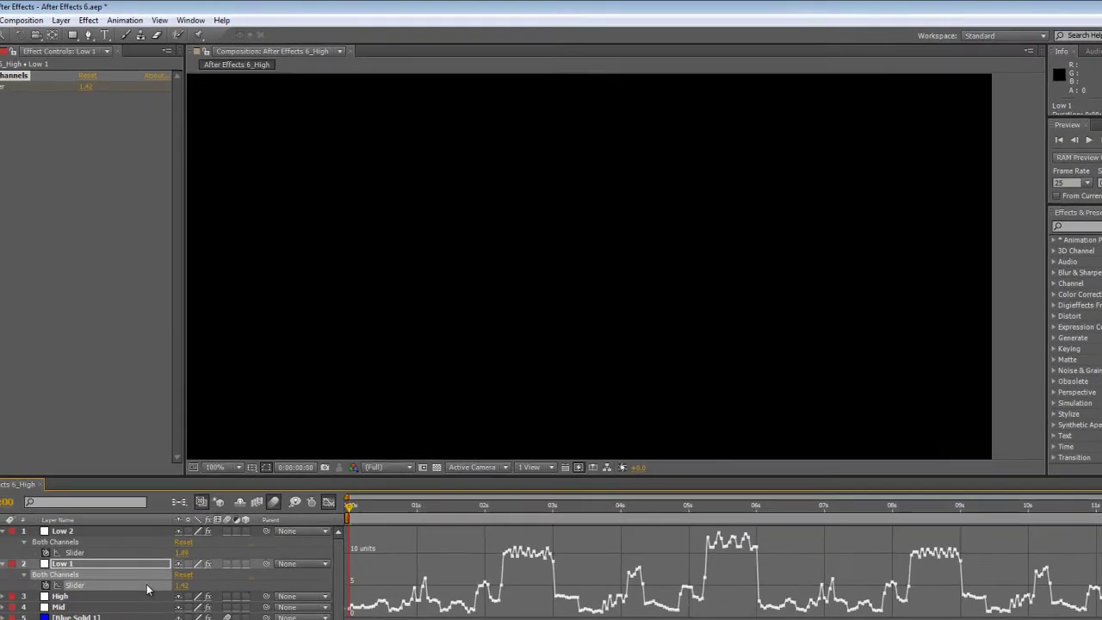
pyautogui.press('`')
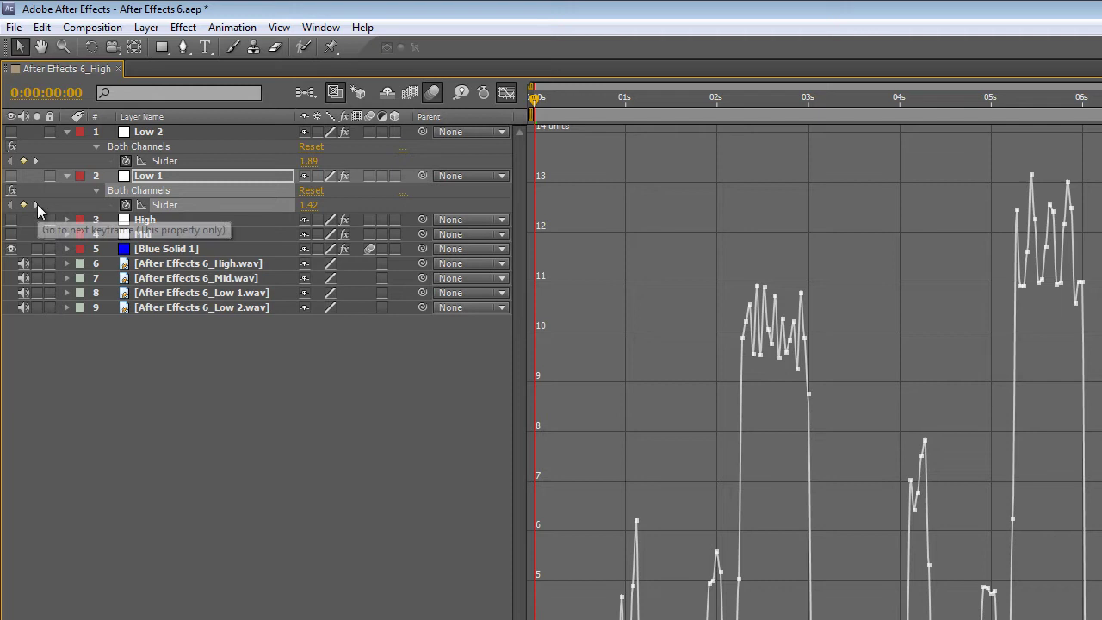
# Expand Blue Solid 1 and link Birth Size to the Low 2 slider with an expression.
pyautogui.click(67, 248)
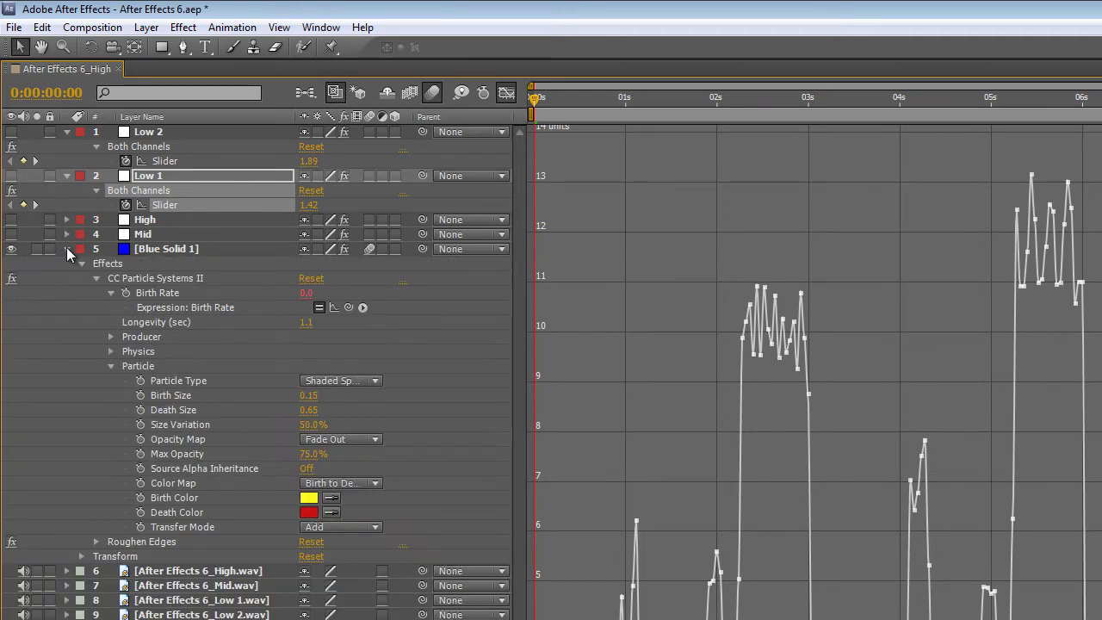
pyautogui.click(506, 92)
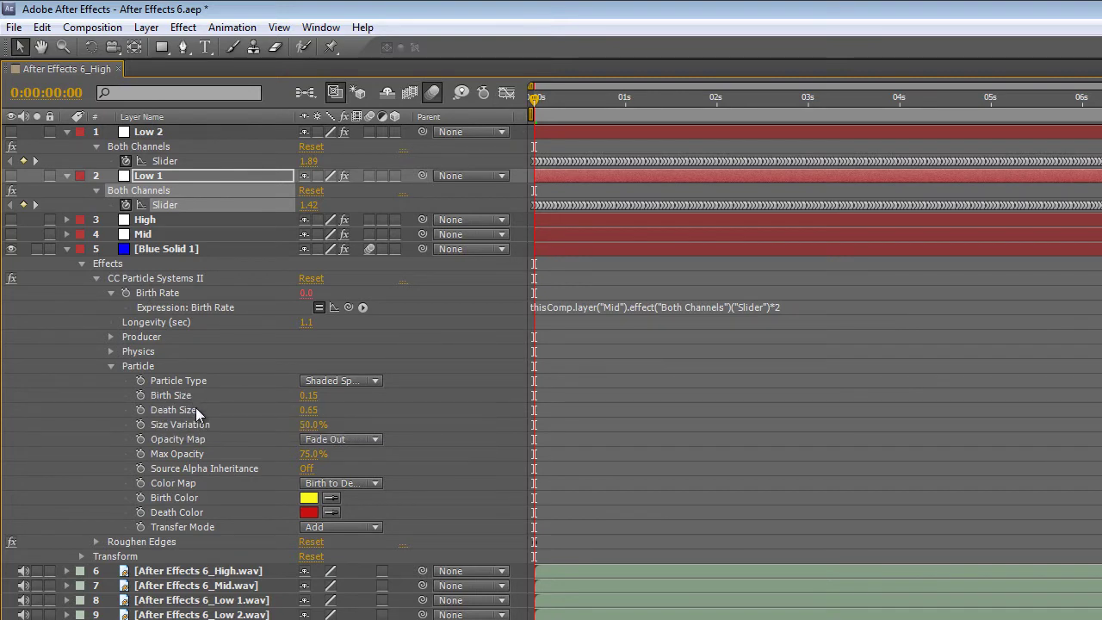
pyautogui.keyDown('alt'); pyautogui.click(142, 395); pyautogui.keyUp('alt')
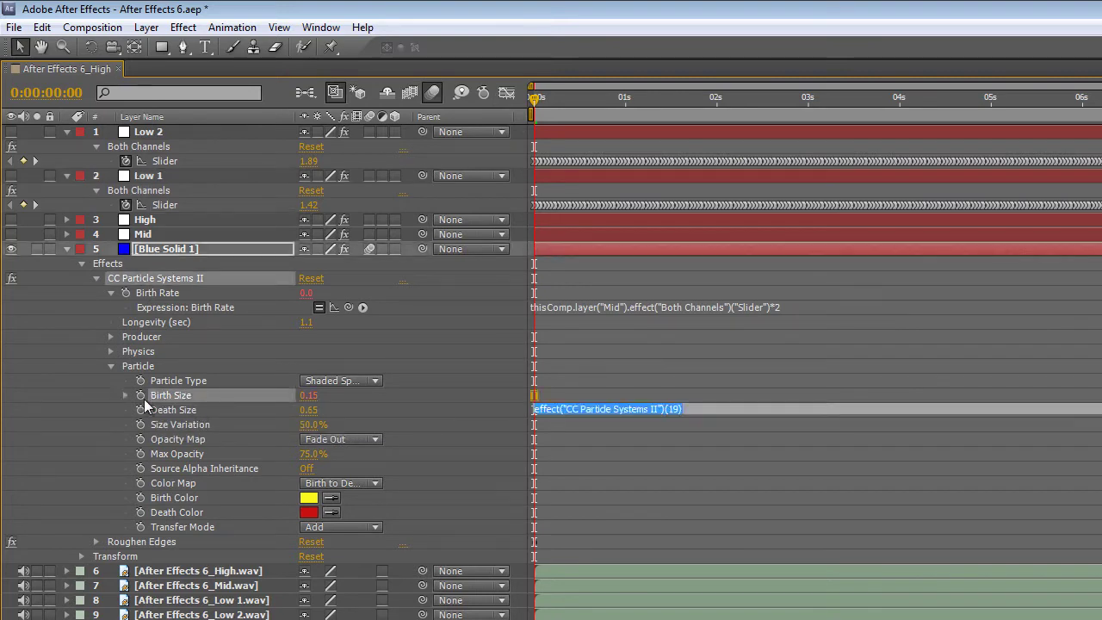
pyautogui.keyDown('alt'); pyautogui.click(140, 424); pyautogui.keyUp('alt')
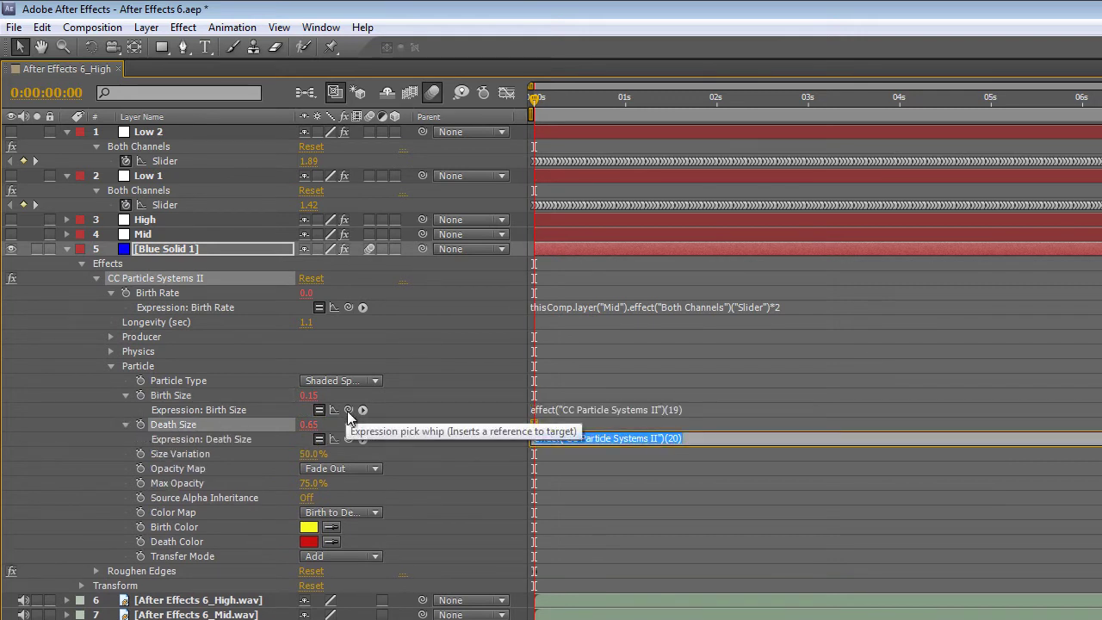
pyautogui.moveTo(348, 410); pyautogui.dragTo(180, 165)
pyautogui.click(349, 440)
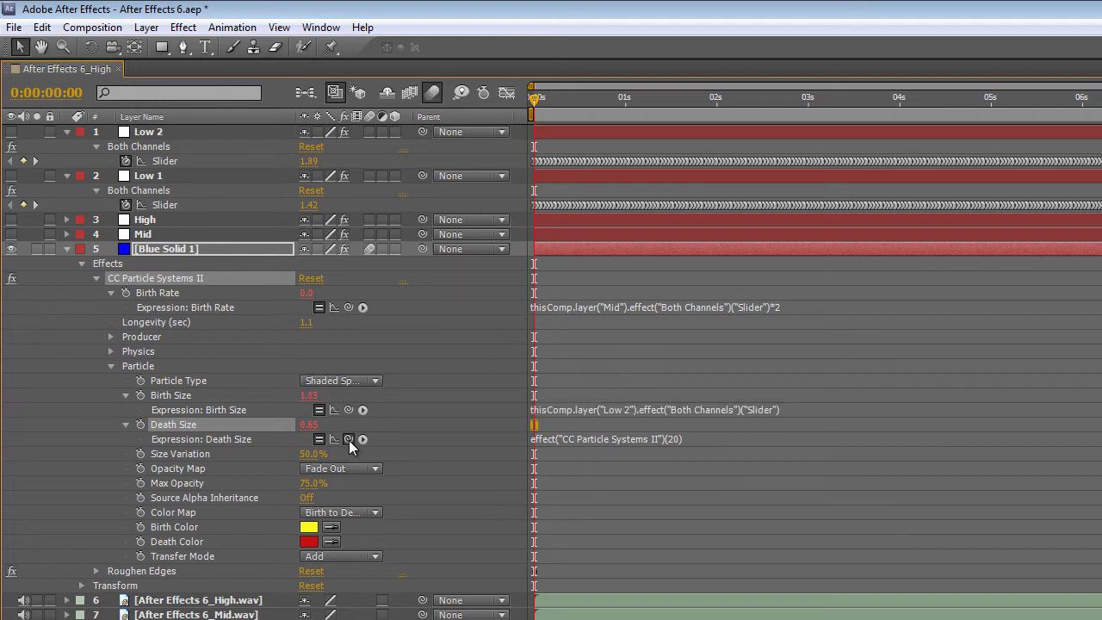
# Link Death Size to the Low 1 slider and return to the composition start.
pyautogui.moveTo(212, 256); pyautogui.dragTo(177, 206)
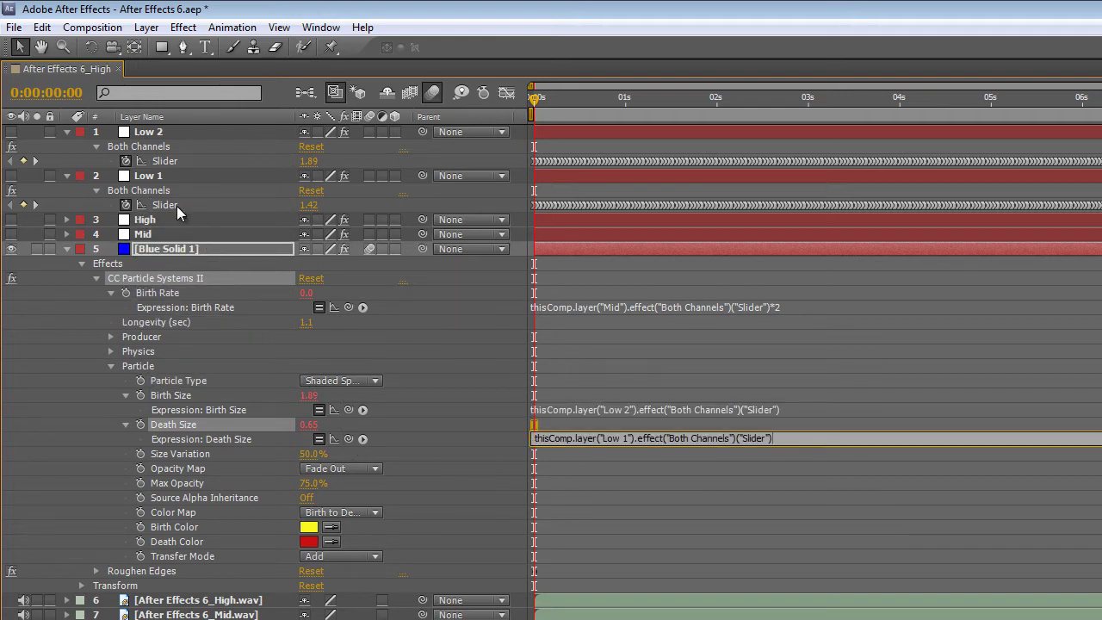
pyautogui.click(562, 94)
pyautogui.moveTo(566, 108); pyautogui.dragTo(466, 101)
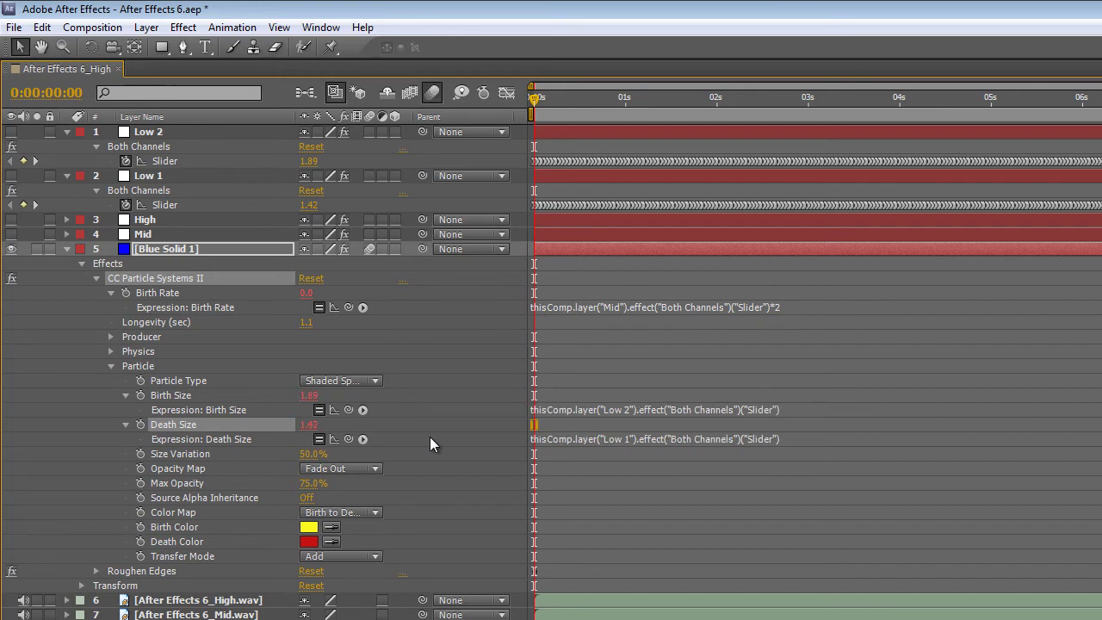
# Append /20 to the Birth Size expression and /10 to Death Size, then restore the workspace.
pyautogui.click(786, 410)
pyautogui.click(796, 408)
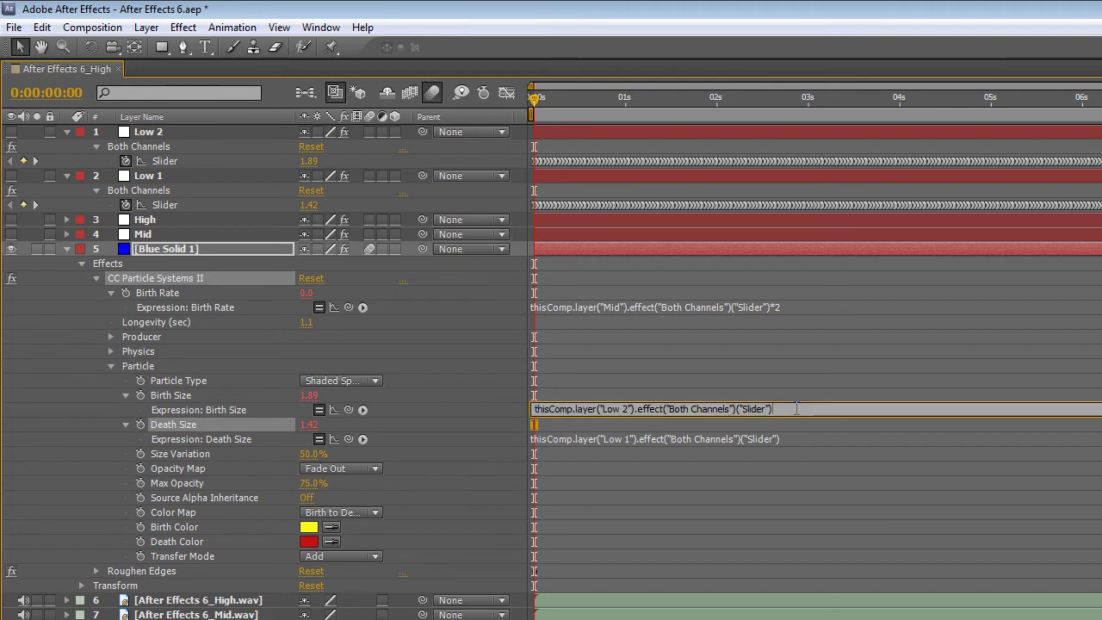
pyautogui.write('/20')
pyautogui.click(794, 439)
pyautogui.click(791, 438)
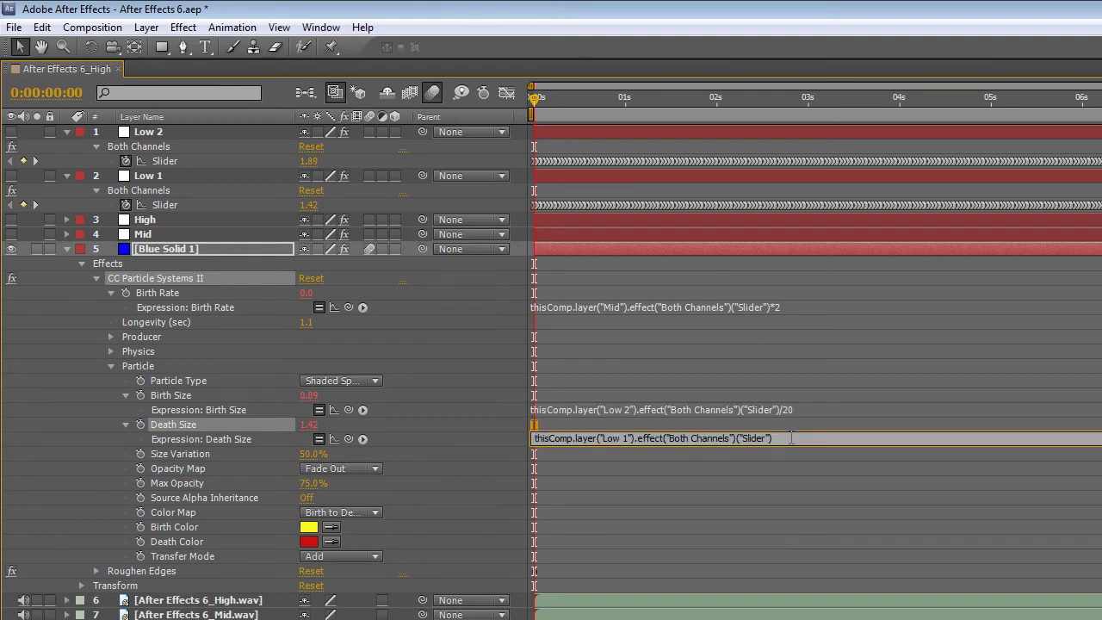
pyautogui.click(784, 97)
pyautogui.press('`')
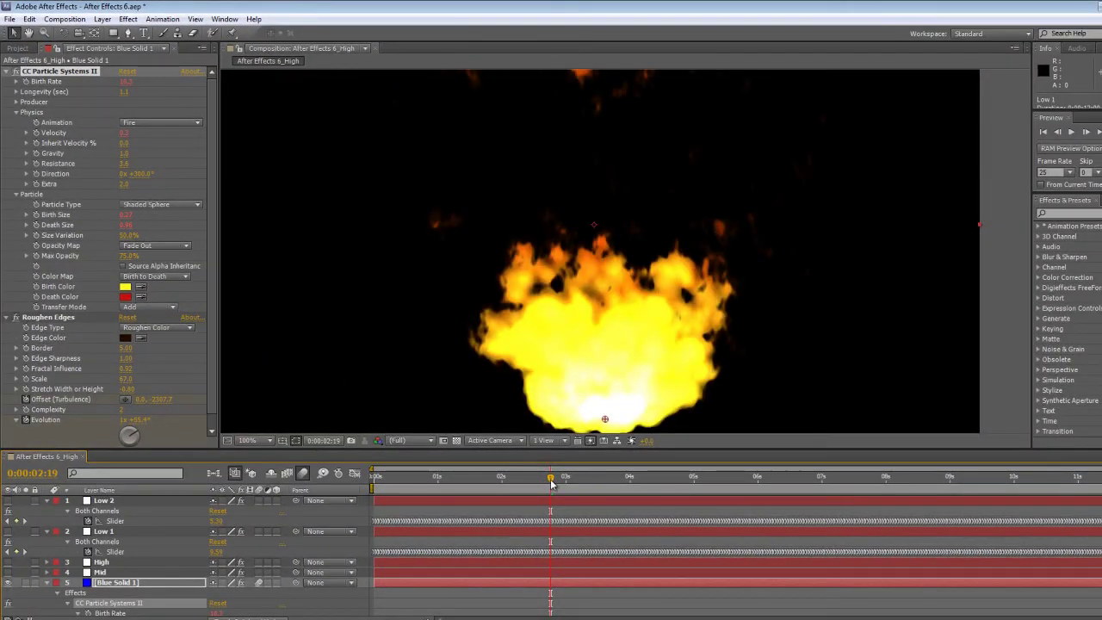
# Prefix the Birth Rate expression with 1+ and the Birth Size expression with 0.05+.
pyautogui.moveTo(552, 485); pyautogui.dragTo(408, 489)
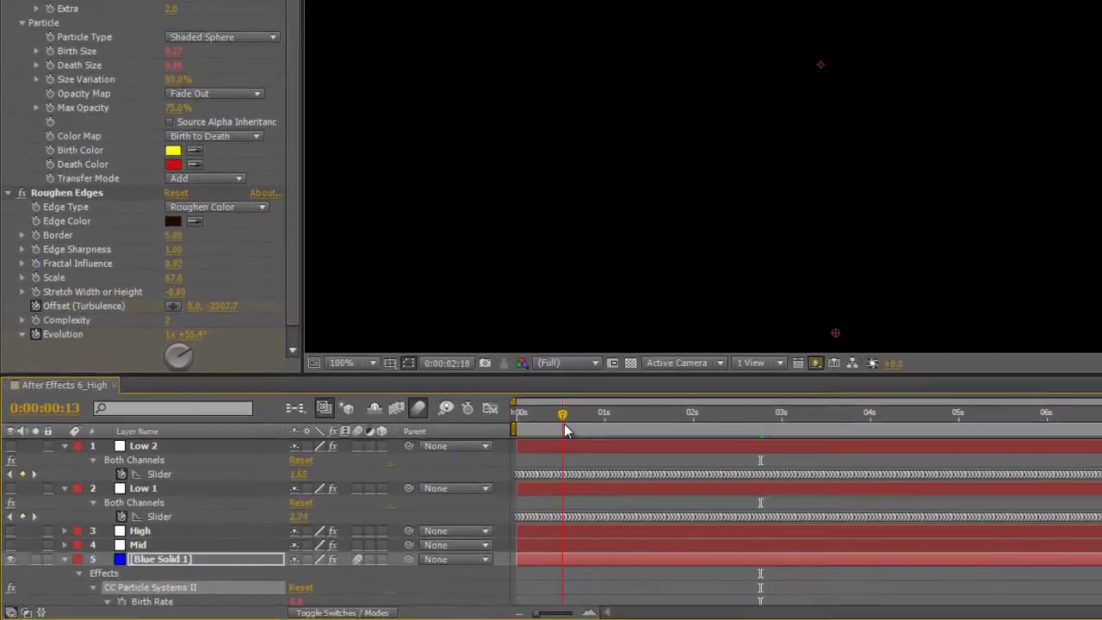
pyautogui.scroll(-5, 285, 527)
pyautogui.click(516, 473)
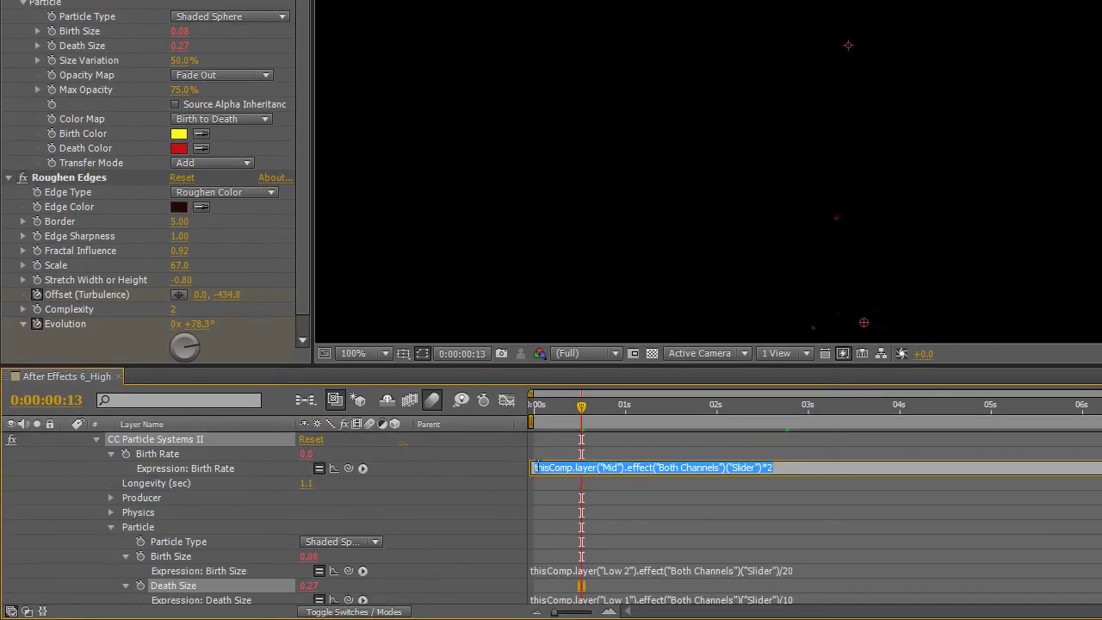
pyautogui.click(534, 467)
pyautogui.write('1+')
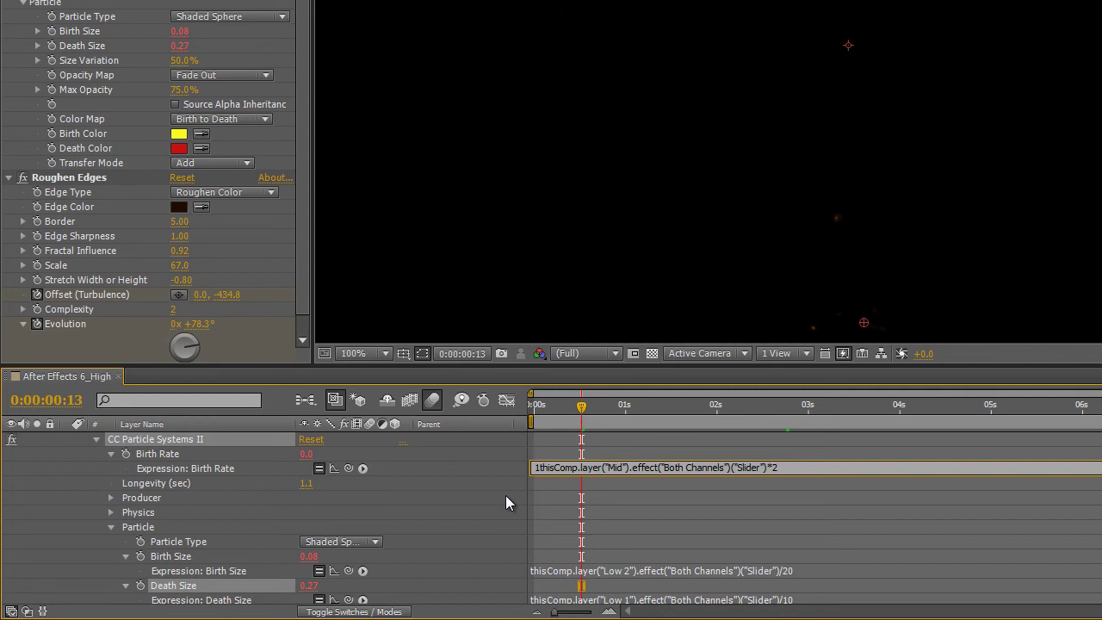
pyautogui.click(537, 570)
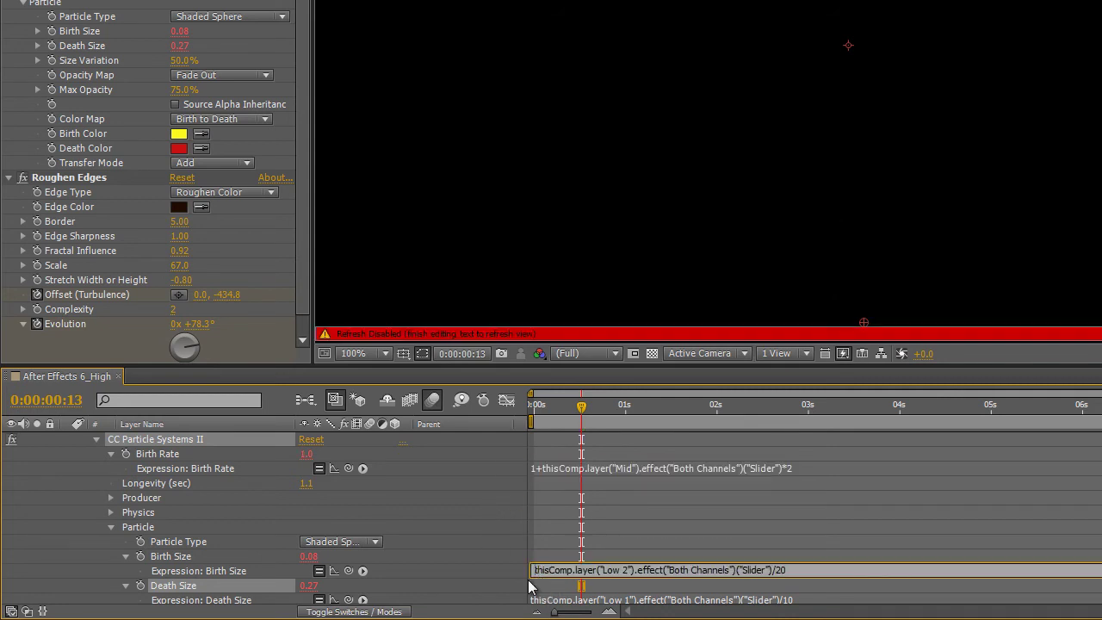
pyautogui.write('0.05+')
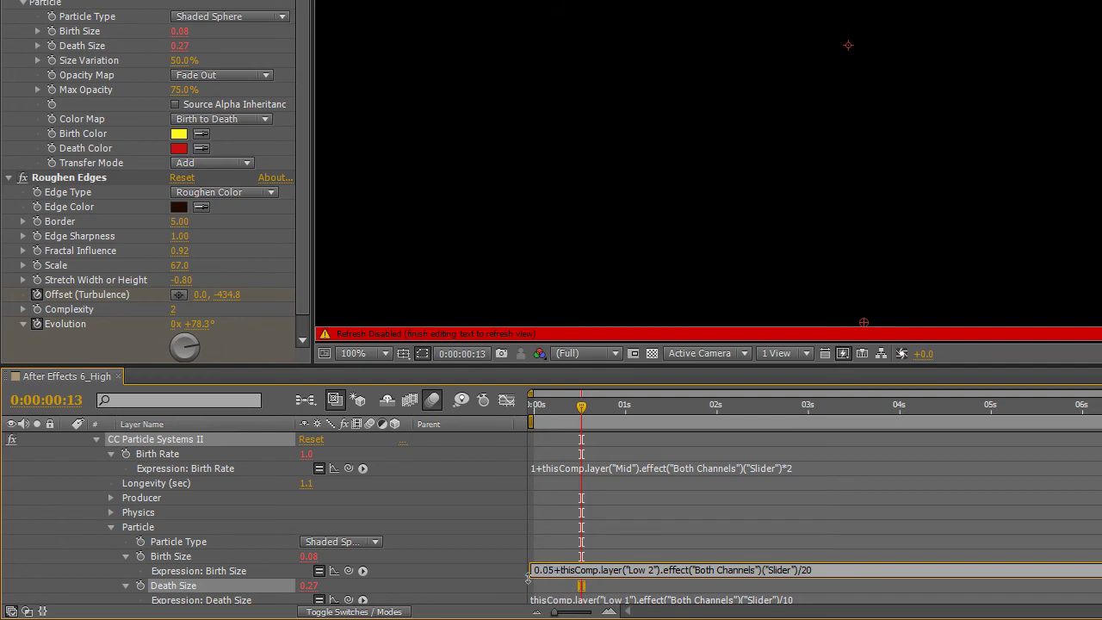
pyautogui.moveTo(581, 411)
pyautogui.mouseDown()
pyautogui.moveTo(612, 413)
pyautogui.moveTo(599, 416)
pyautogui.mouseUp()
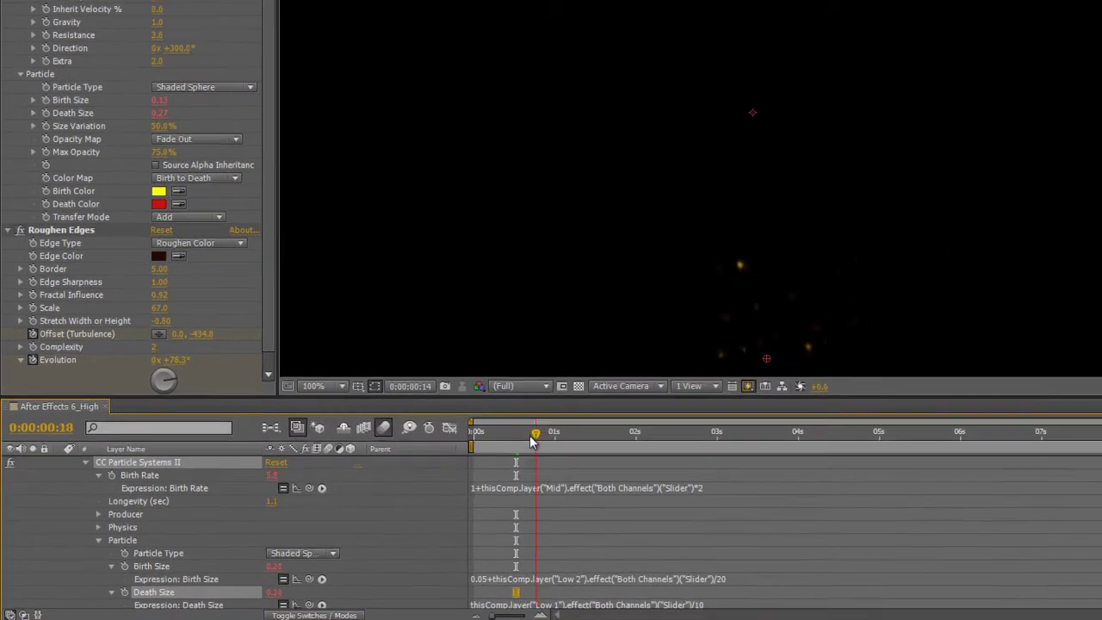
# Scrub forward to preview the fire flaring bigger with the audio.
pyautogui.moveTo(532, 441); pyautogui.dragTo(577, 446)
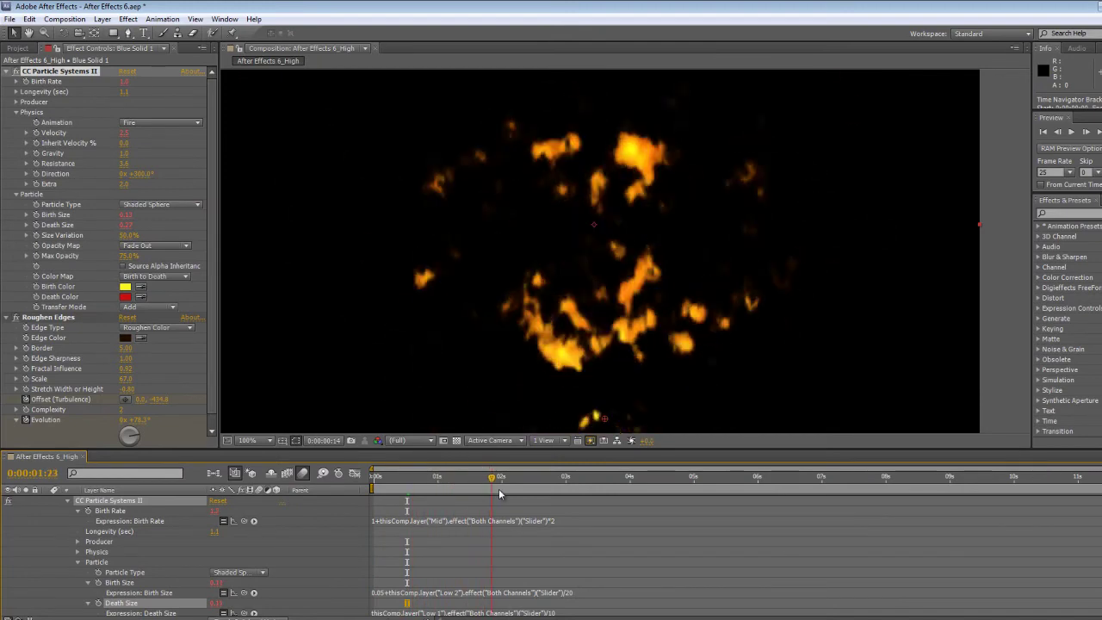